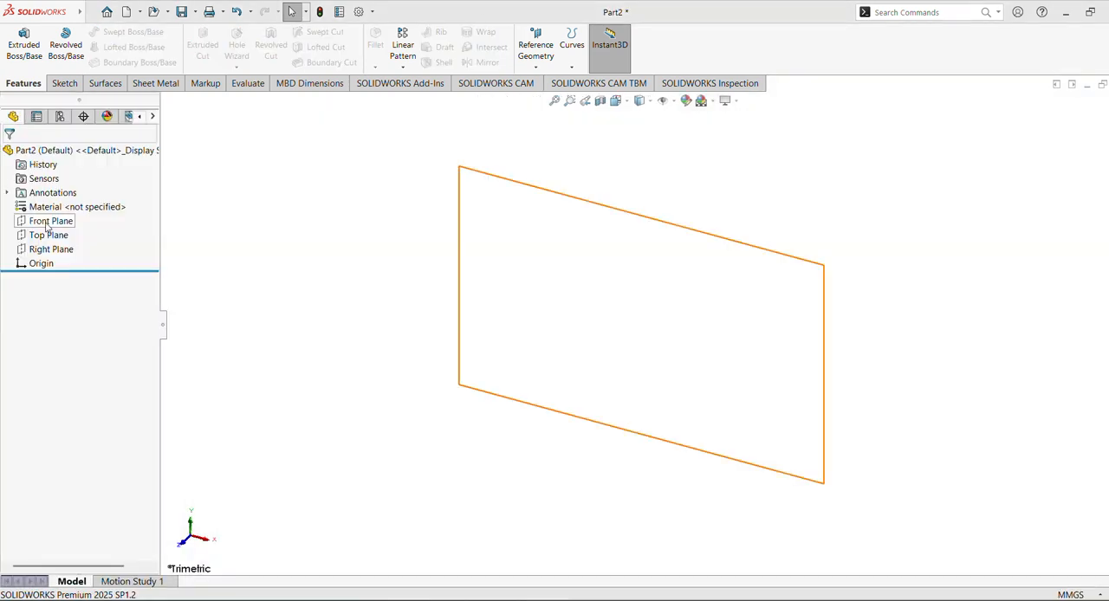
# Sketch on the Front Plane a horizontal construction line about 41 mm leftward from the origin and a slanted line about 73 mm up-right from its end
pyautogui.click(48, 224)
pyautogui.click(61, 208)
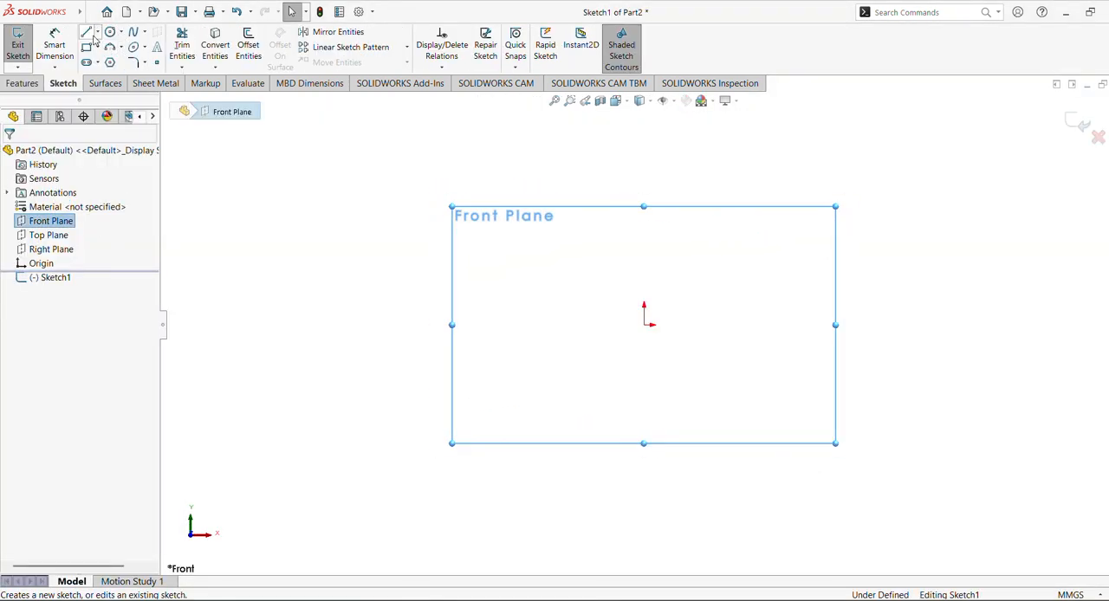
pyautogui.click(87, 33)
pyautogui.click(643, 325)
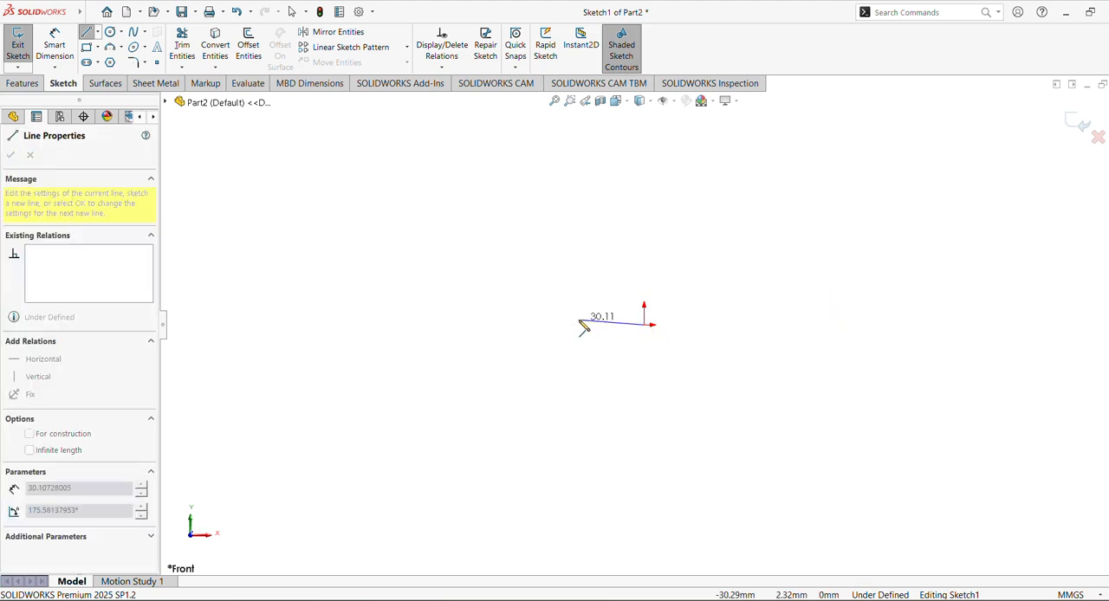
pyautogui.click(555, 324)
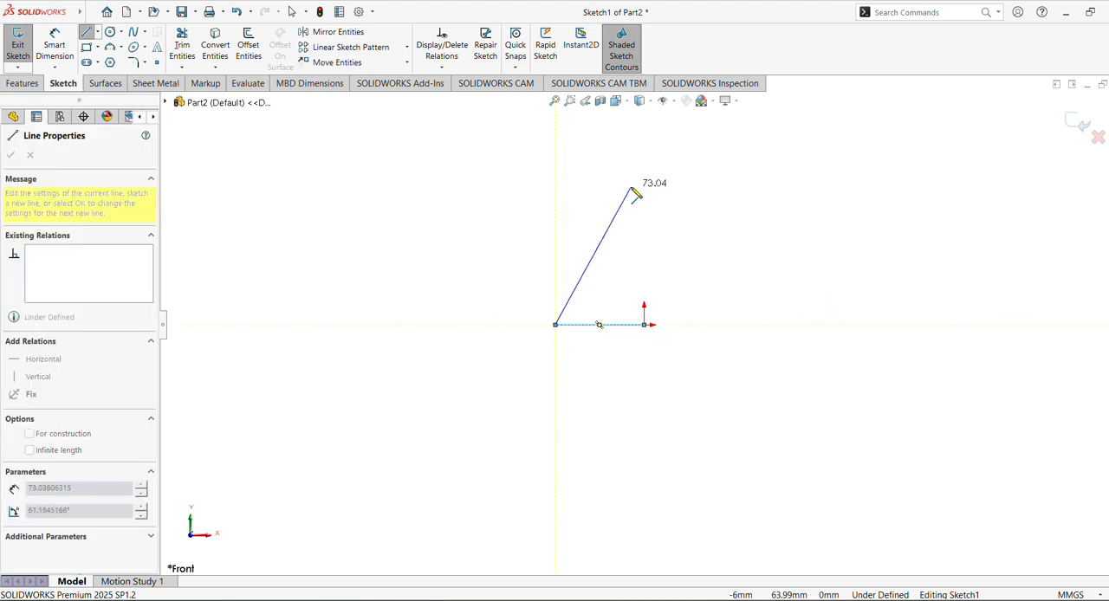
pyautogui.click(631, 188)
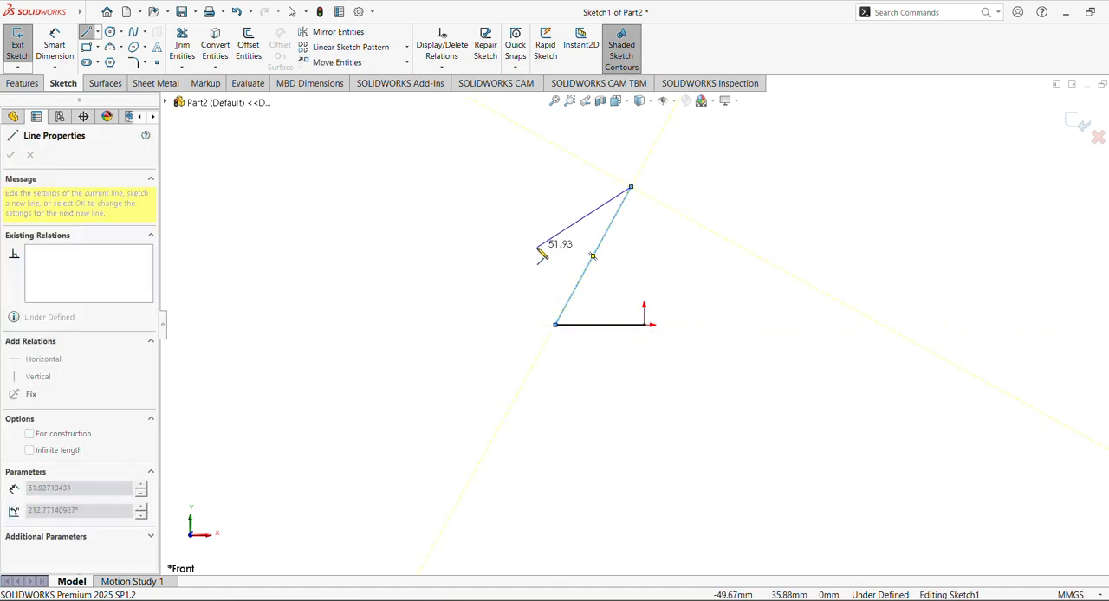
pyautogui.press('Escape')
pyautogui.click(639, 326)
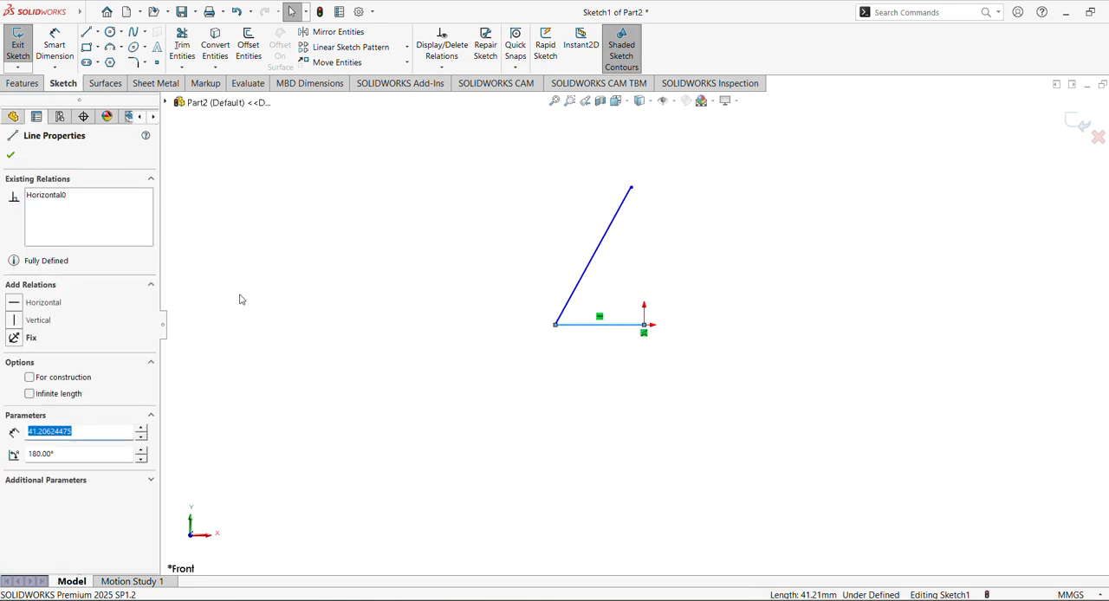
pyautogui.click(31, 378)
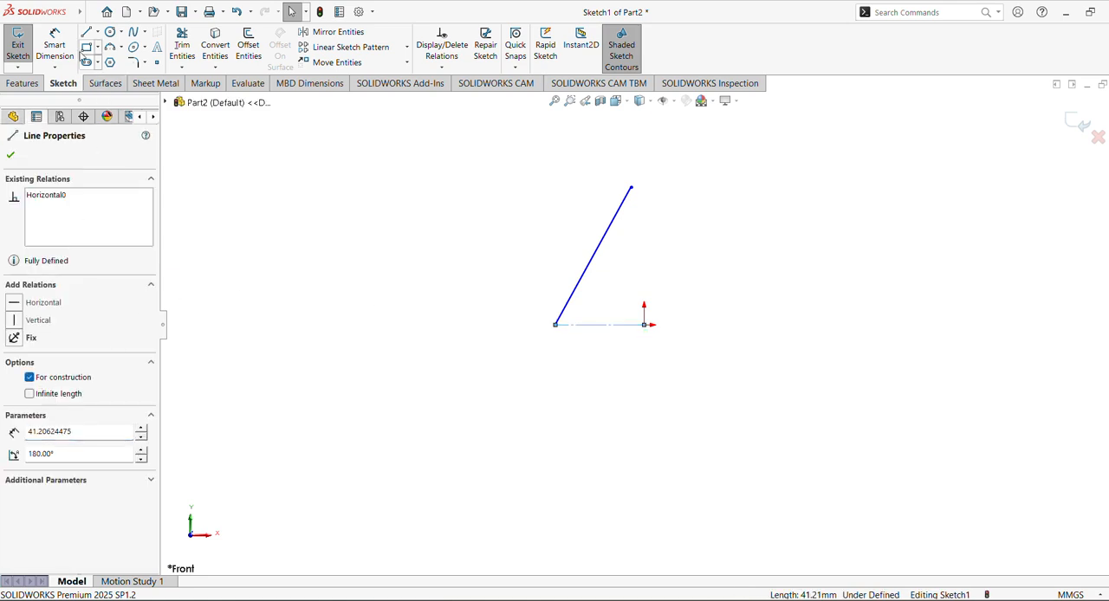
# Dimension the vertical height from the origin to the slanted line's upper endpoint as 100 mm
pyautogui.click(55, 47)
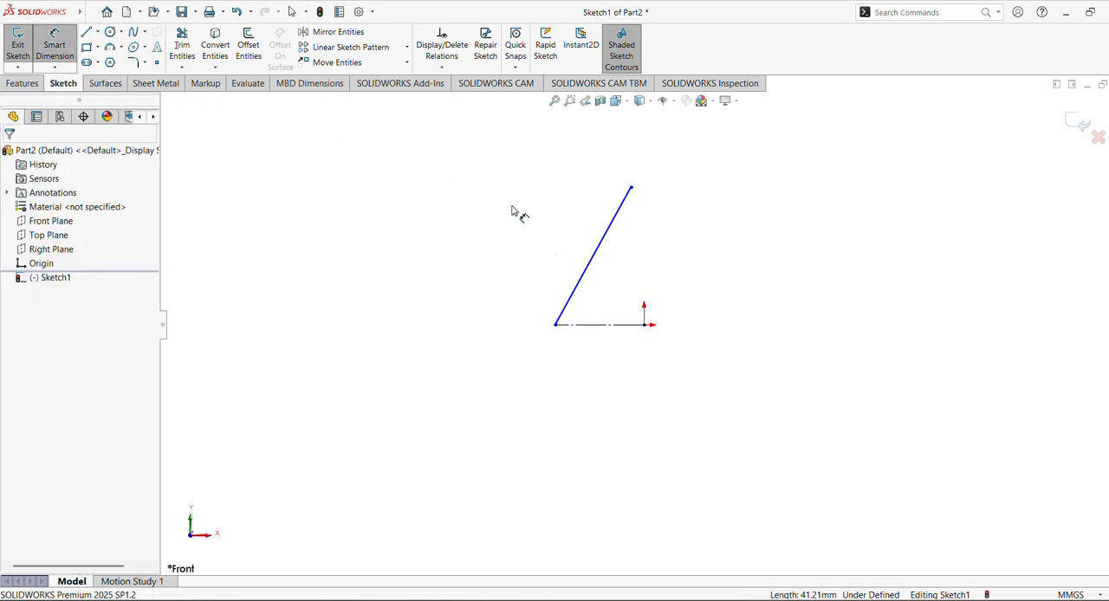
pyautogui.click(633, 187)
pyautogui.click(645, 324)
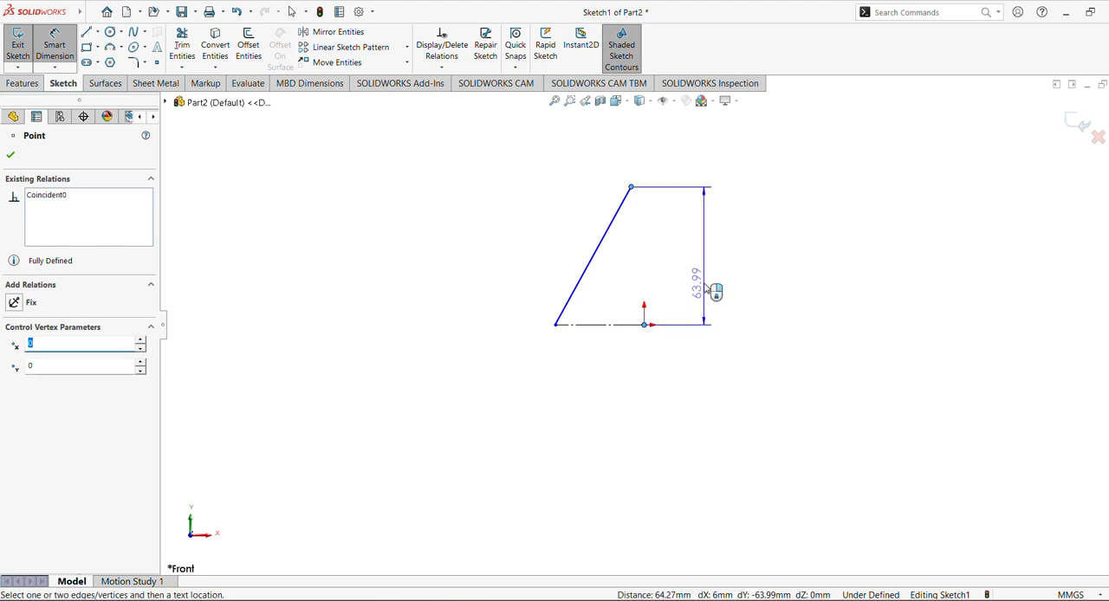
pyautogui.click(707, 289)
pyautogui.write('1')
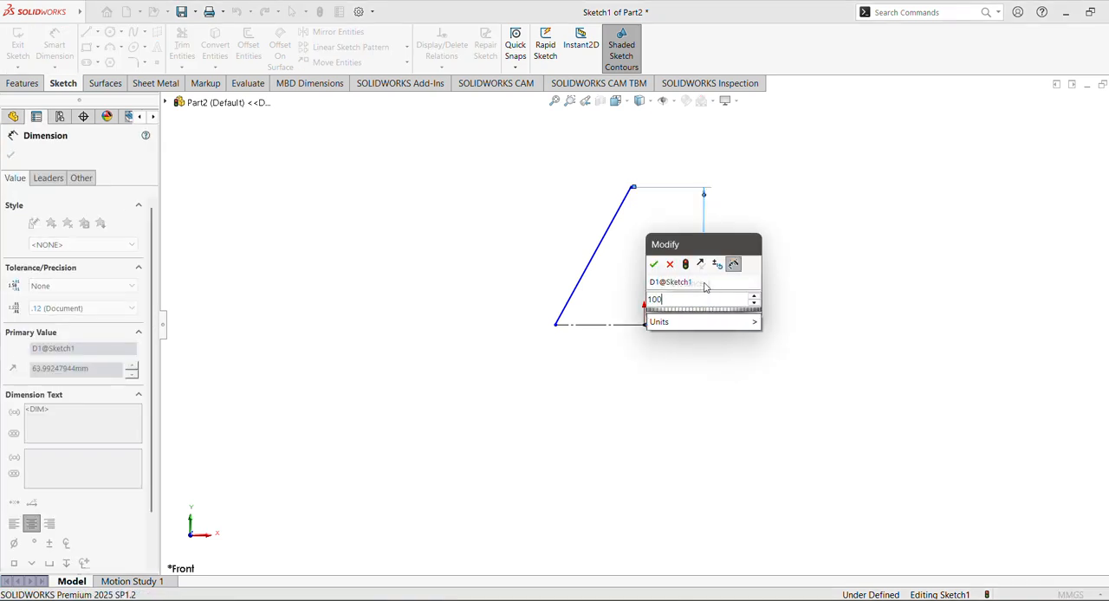
pyautogui.write('00')
pyautogui.press('Return')
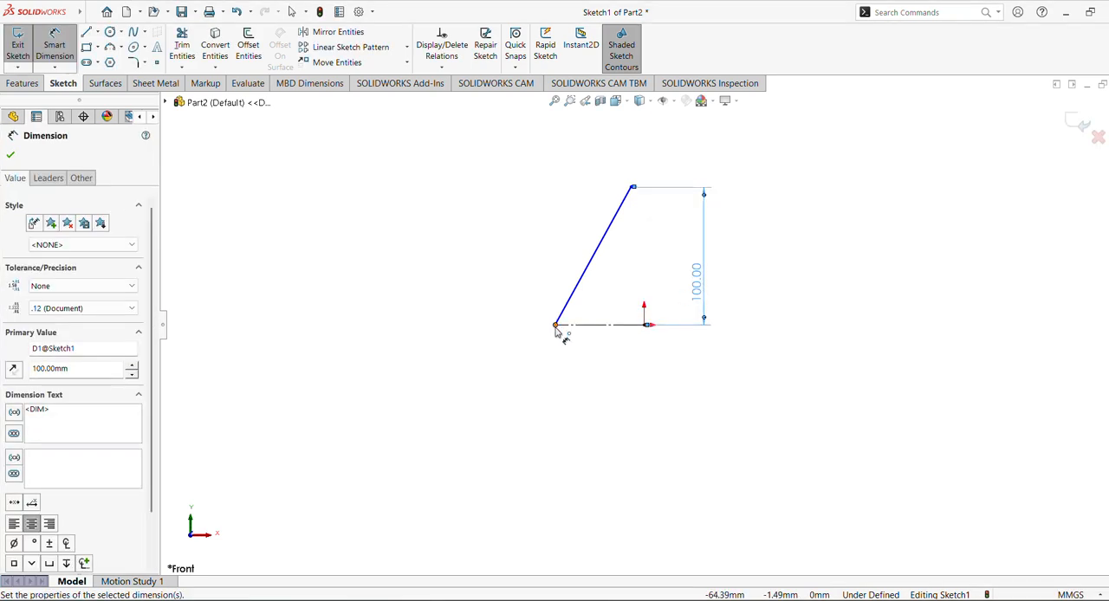
# Dimension the slanted line's angle from the vertical at its lower endpoint as 35 degrees
pyautogui.click(555, 325)
pyautogui.click(593, 259)
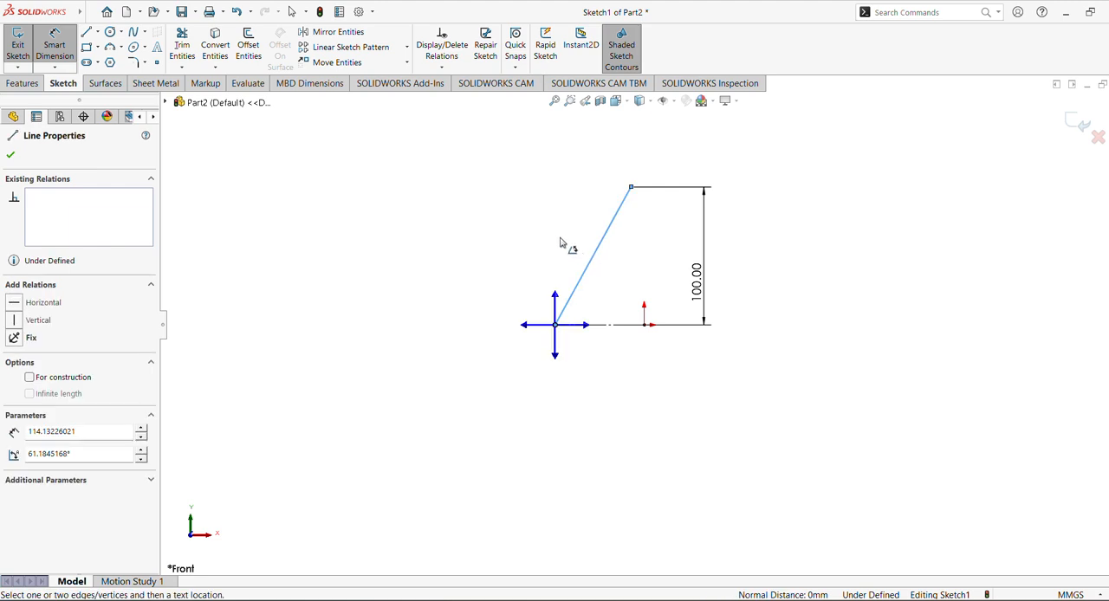
pyautogui.click(556, 301)
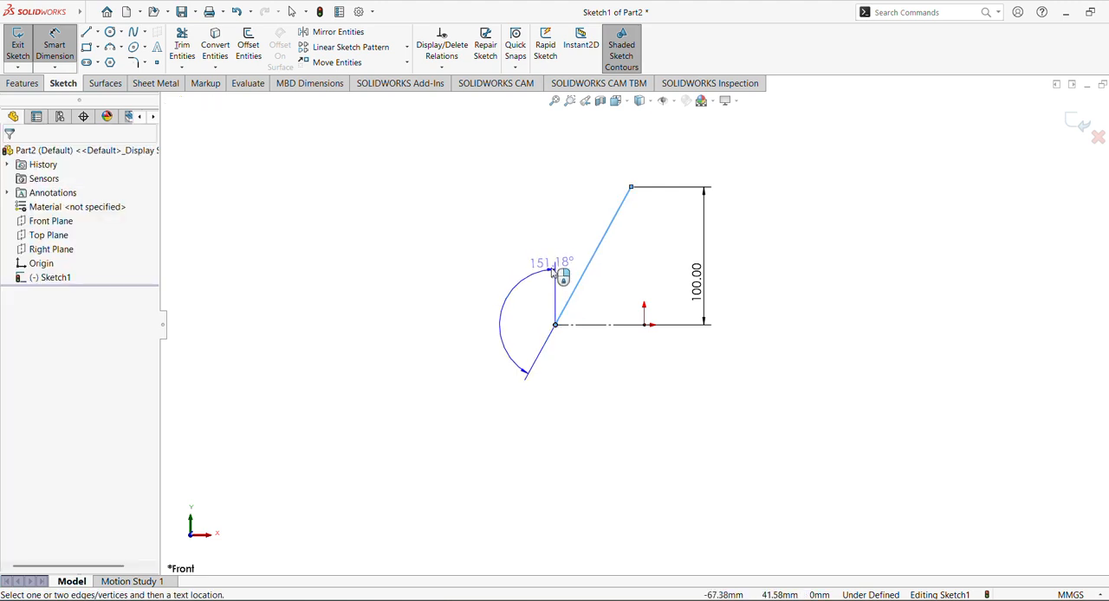
pyautogui.click(576, 253)
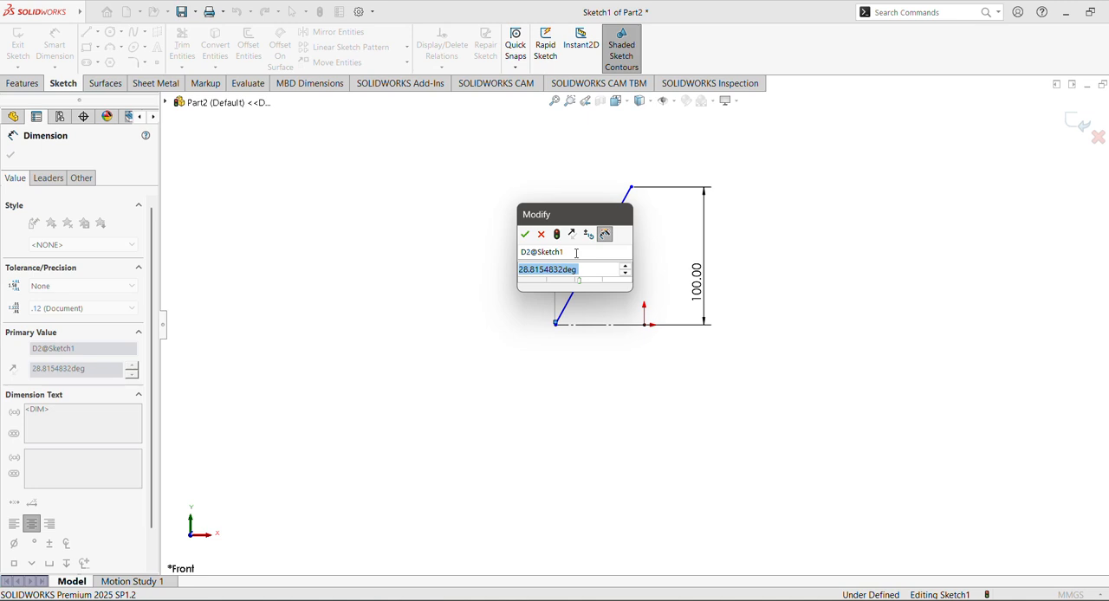
pyautogui.write('35')
pyautogui.press('Return')
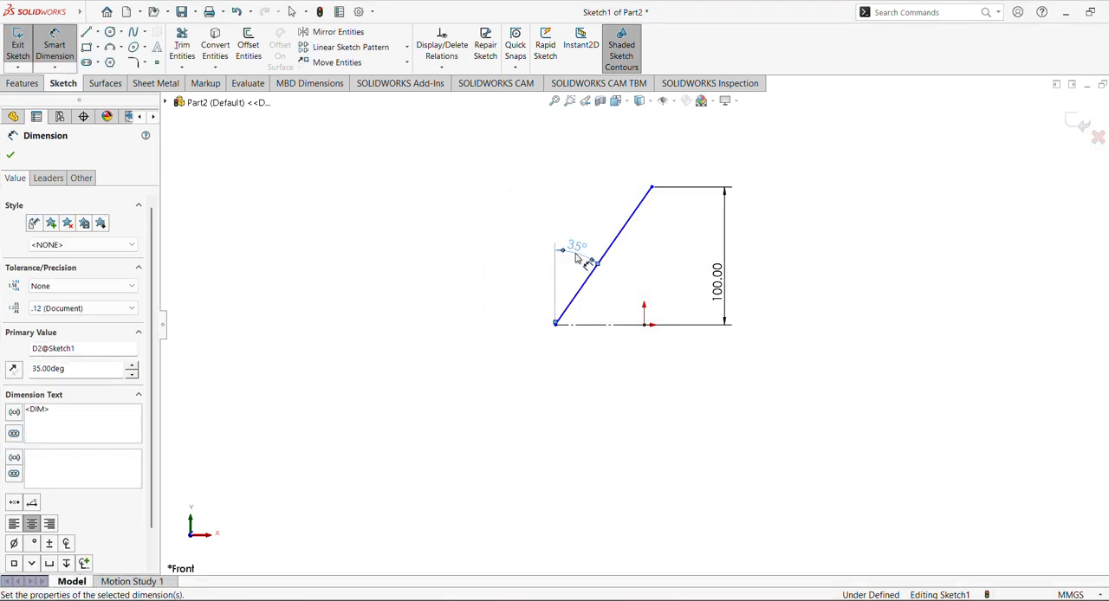
pyautogui.click(10, 154)
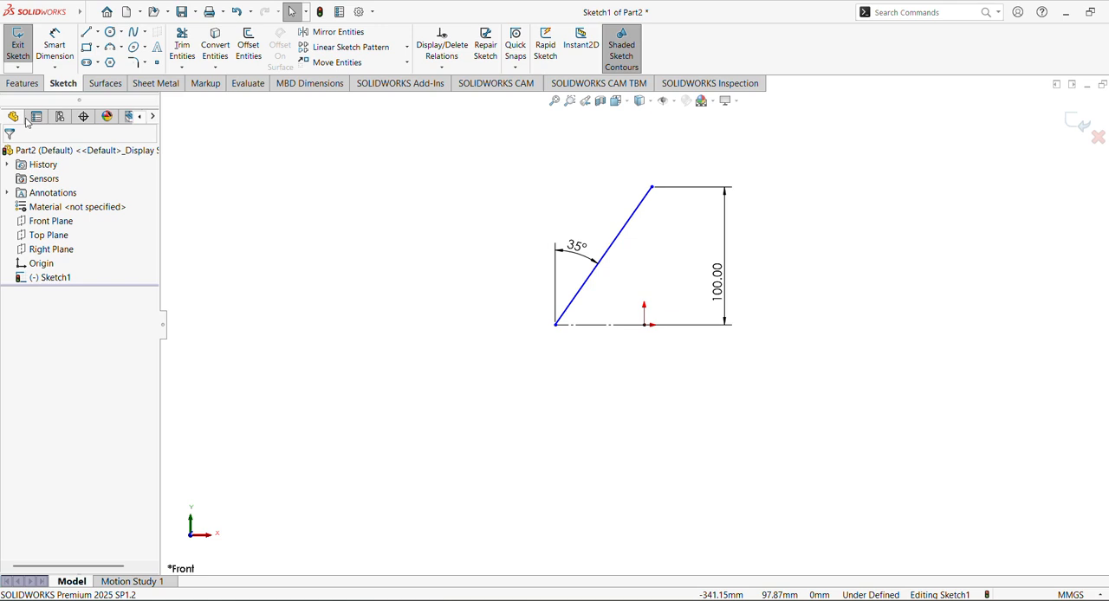
# Dimension the horizontal construction line's length as 20 mm
pyautogui.click(56, 50)
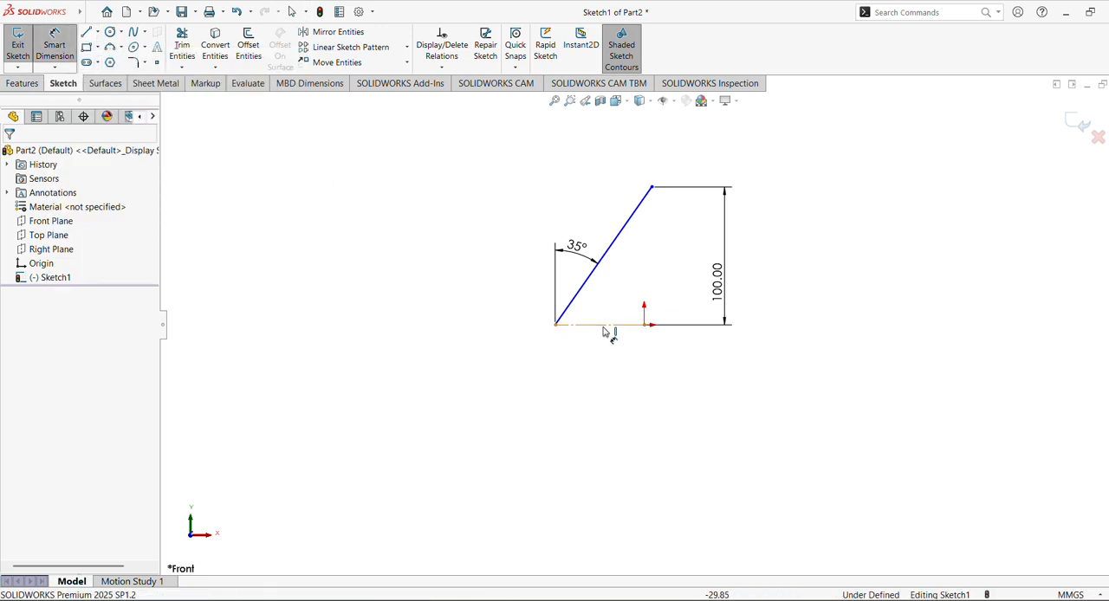
pyautogui.click(604, 330)
pyautogui.click(609, 371)
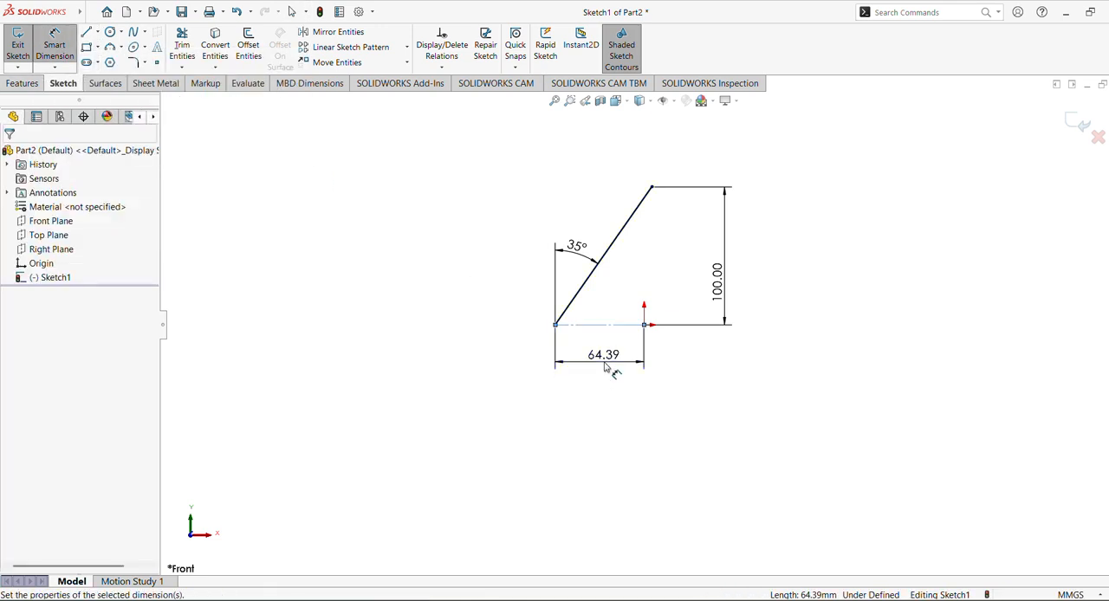
pyautogui.write('20')
pyautogui.press('Return')
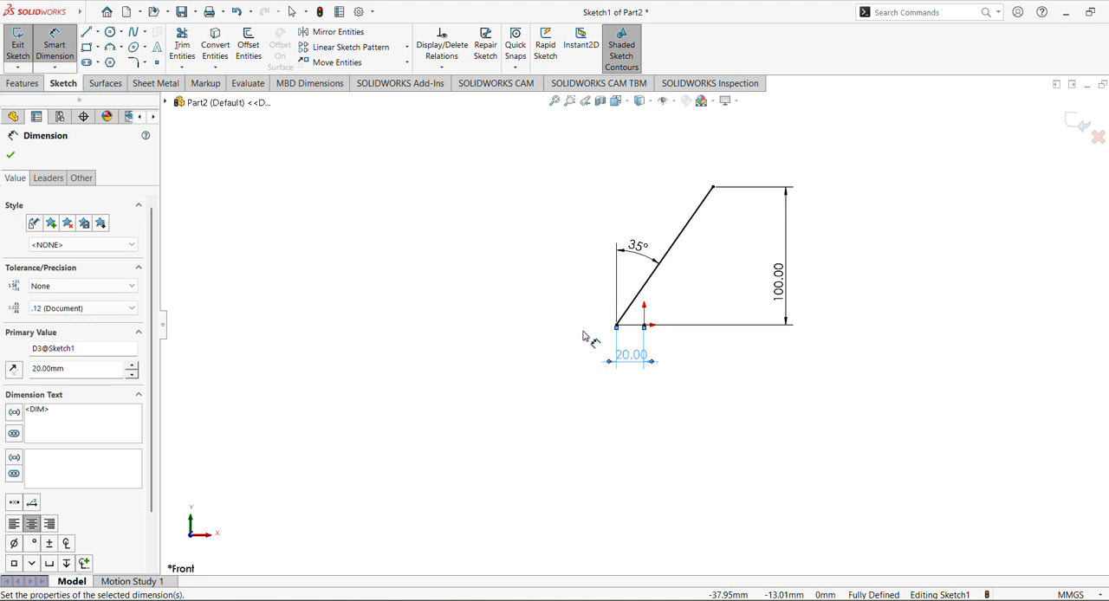
pyautogui.click(10, 84)
pyautogui.click(23, 45)
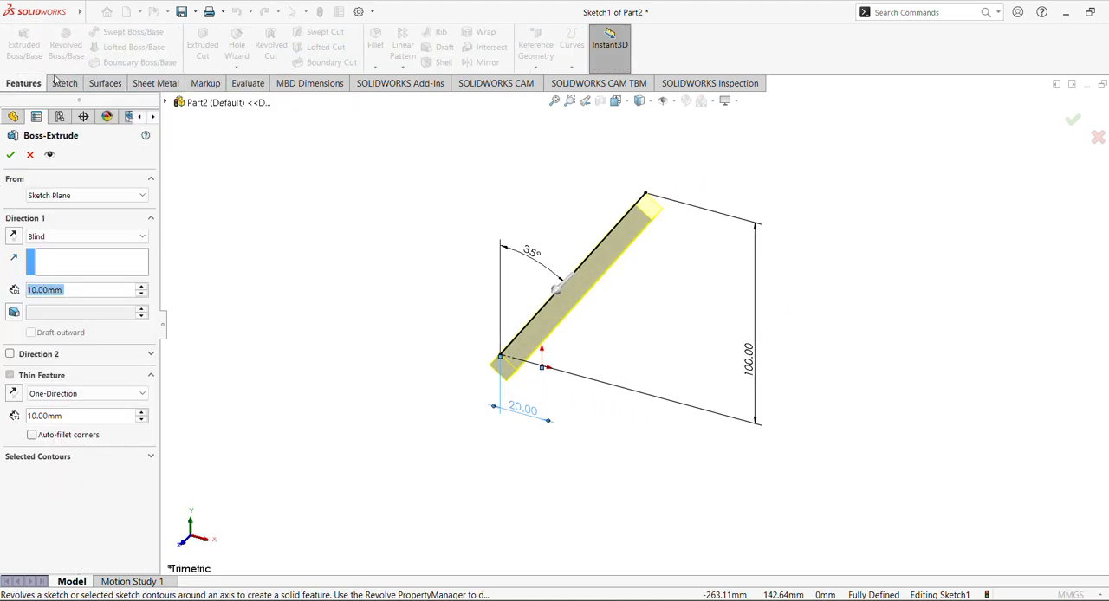
pyautogui.click(29, 155)
# Extrude the slanted line as a surface, using the Mid Plane end condition and a depth of 60 mm
pyautogui.click(106, 83)
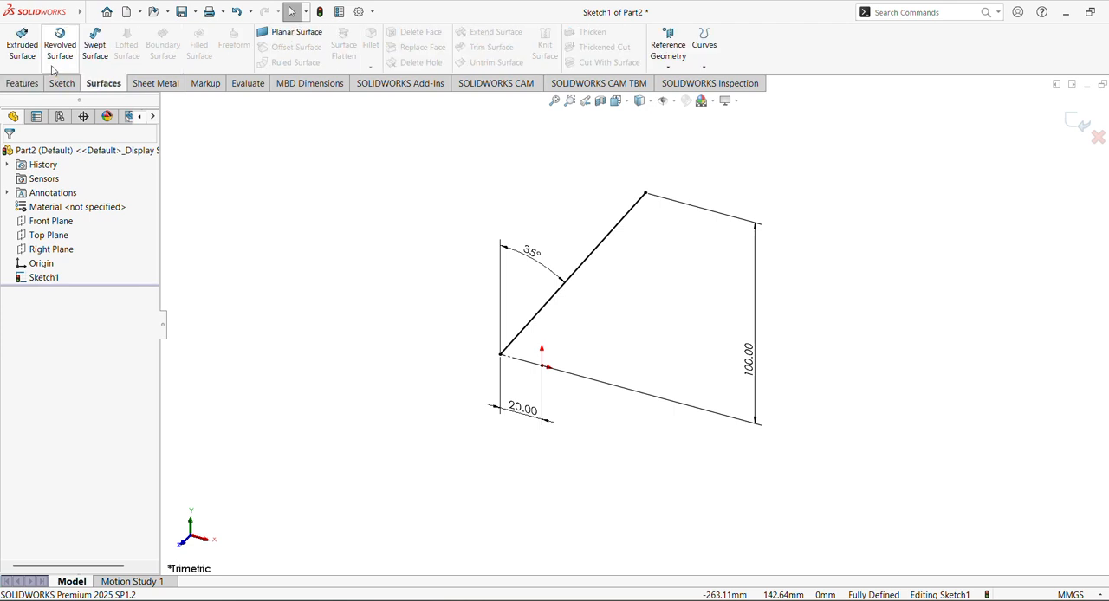
pyautogui.click(22, 48)
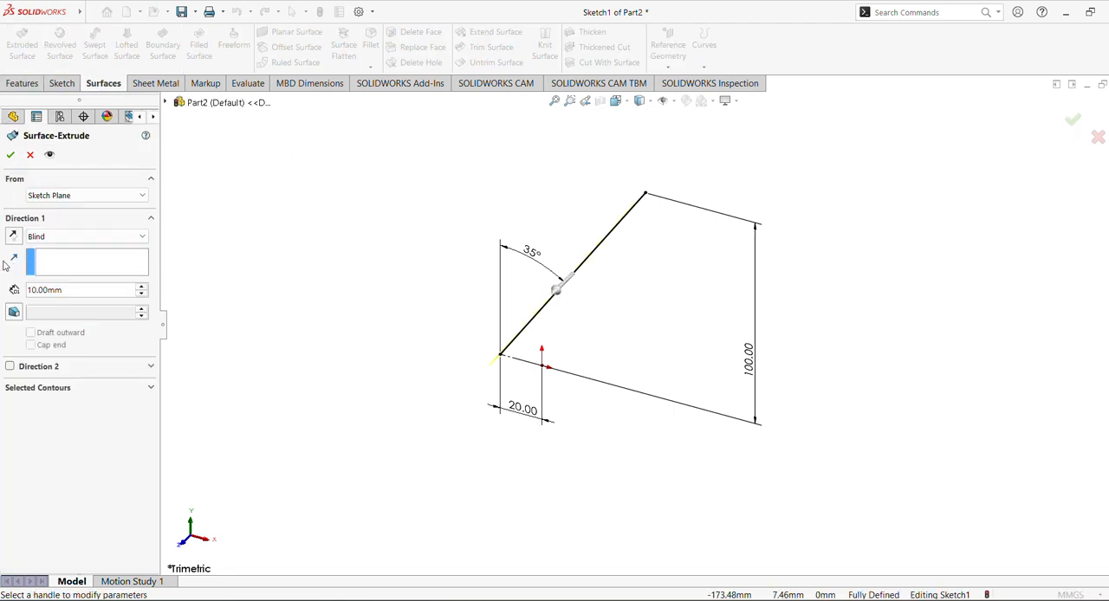
pyautogui.click(85, 235)
pyautogui.click(67, 299)
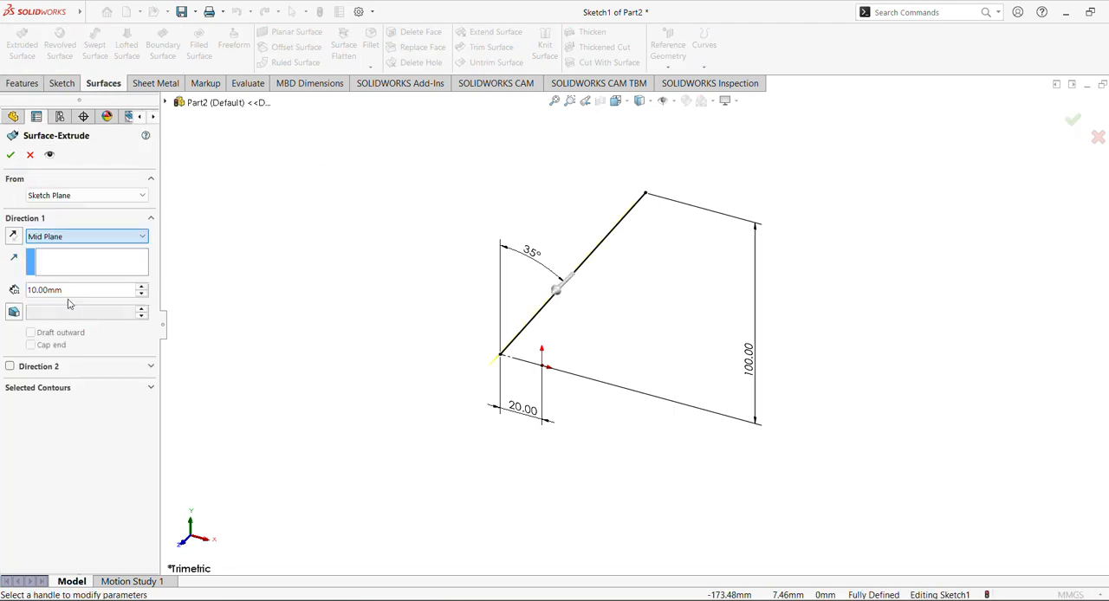
pyautogui.doubleClick(69, 289)
pyautogui.click(495, 15)
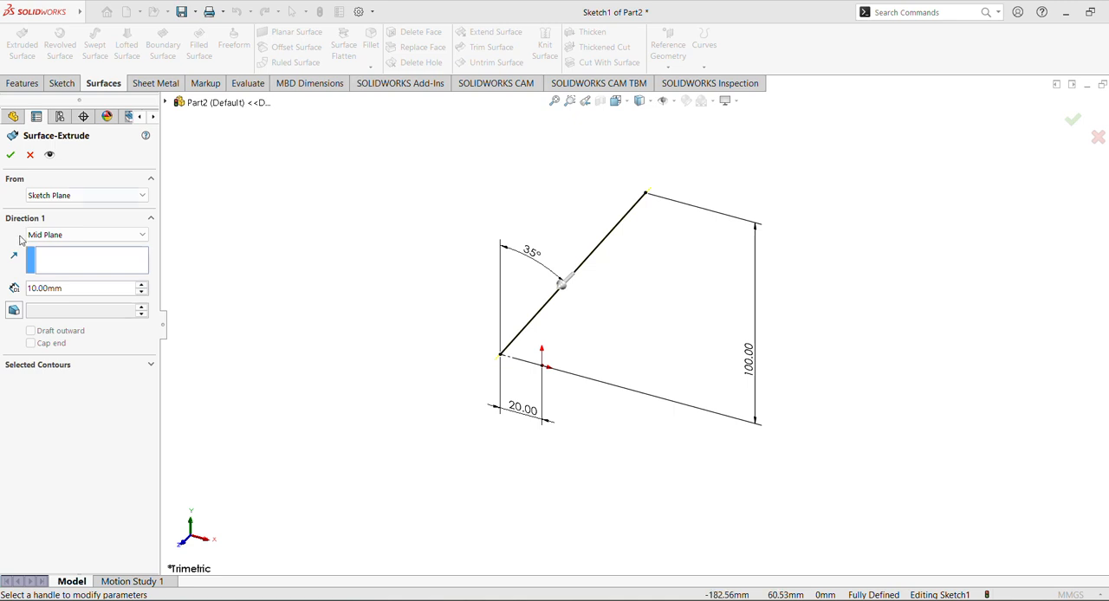
pyautogui.doubleClick(66, 291)
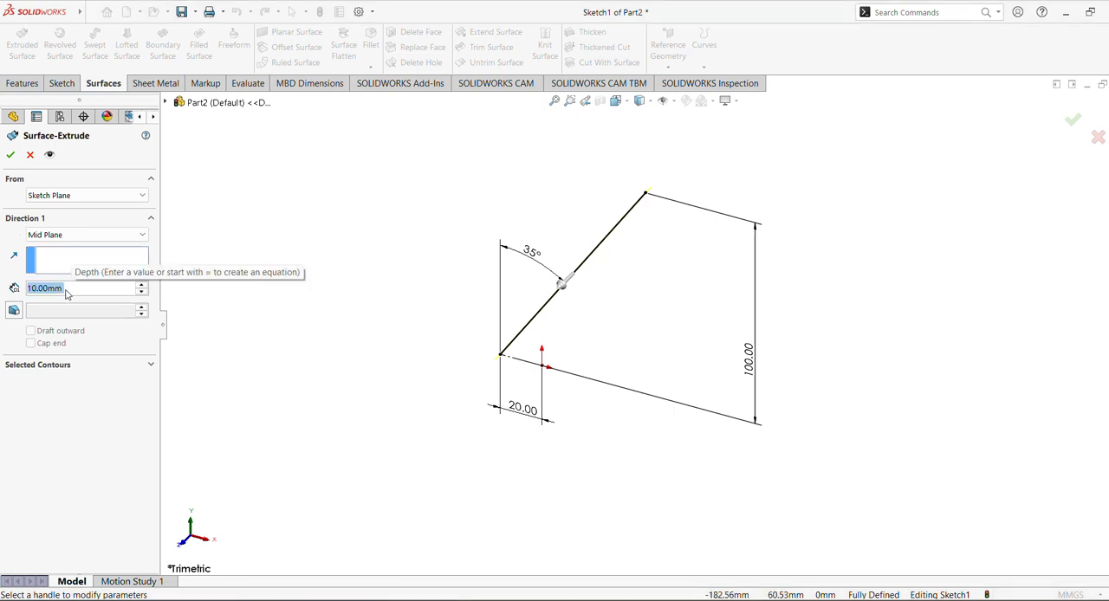
pyautogui.write('60')
pyautogui.press('Return')
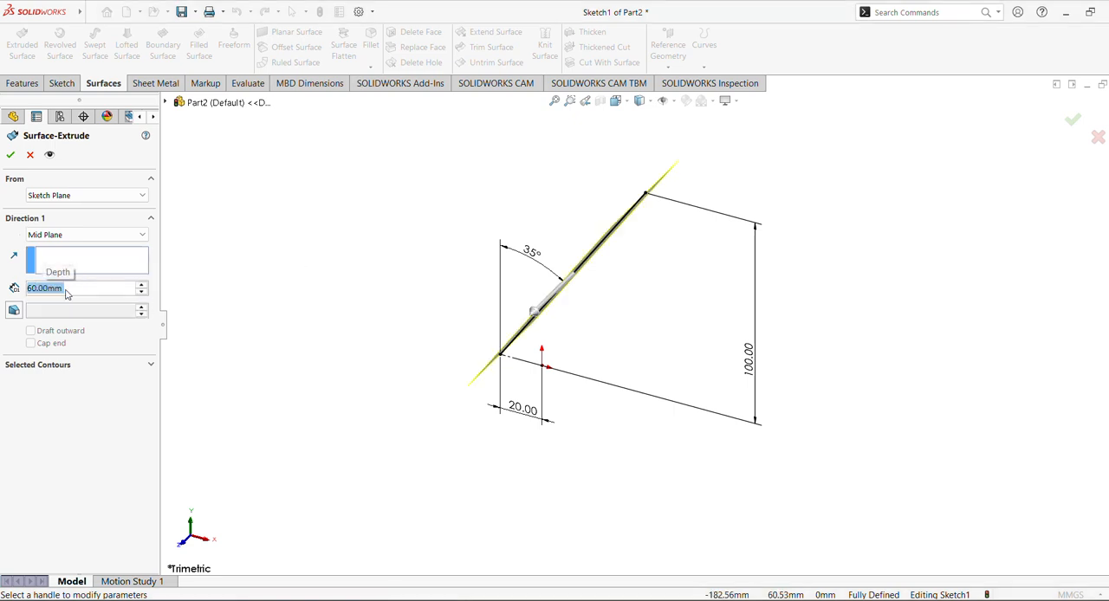
pyautogui.click(10, 151)
# Start a sketch on the Top Plane and draw a tilted ellipse right of the origin with radii of about 26 mm and 19 mm
pyautogui.moveTo(315, 265); pyautogui.dragTo(448, 188, button='middle')
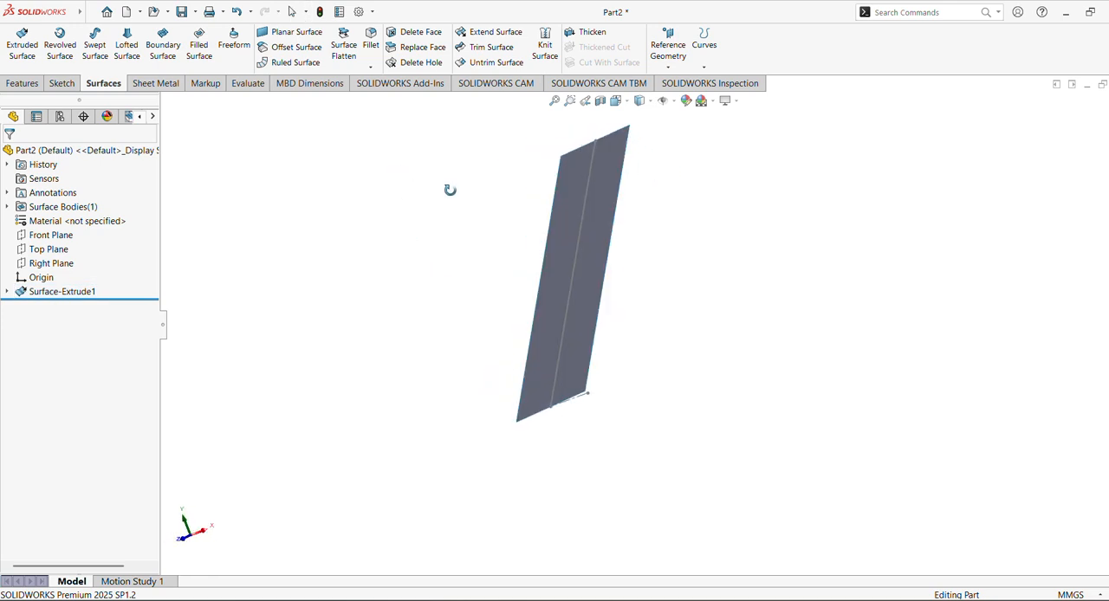
pyautogui.click(60, 250)
pyautogui.click(106, 225)
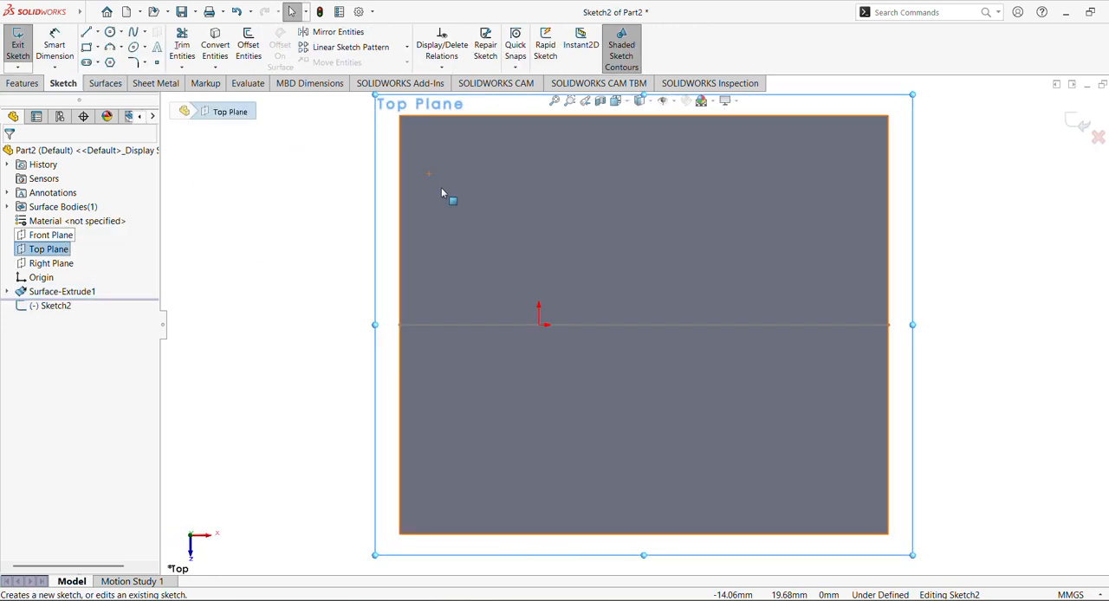
pyautogui.click(133, 46)
pyautogui.click(670, 307)
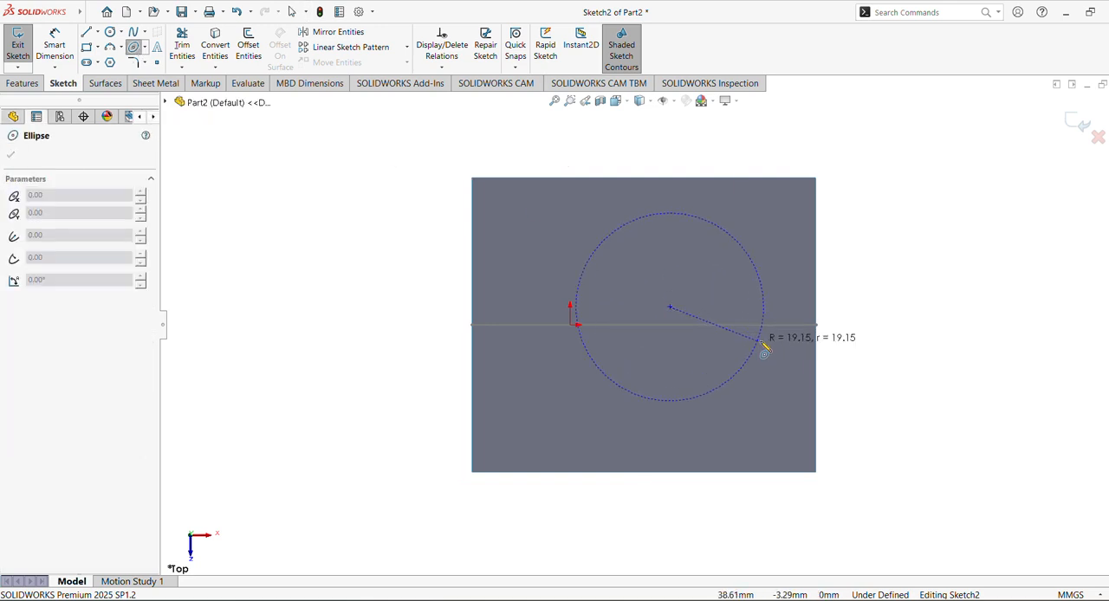
pyautogui.click(794, 275)
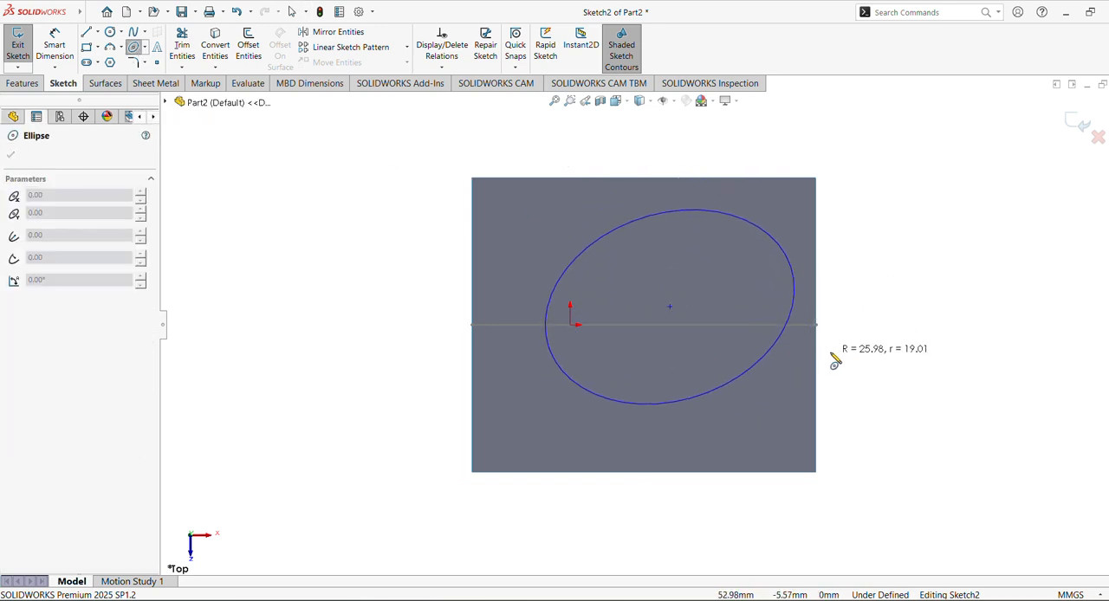
pyautogui.click(832, 357)
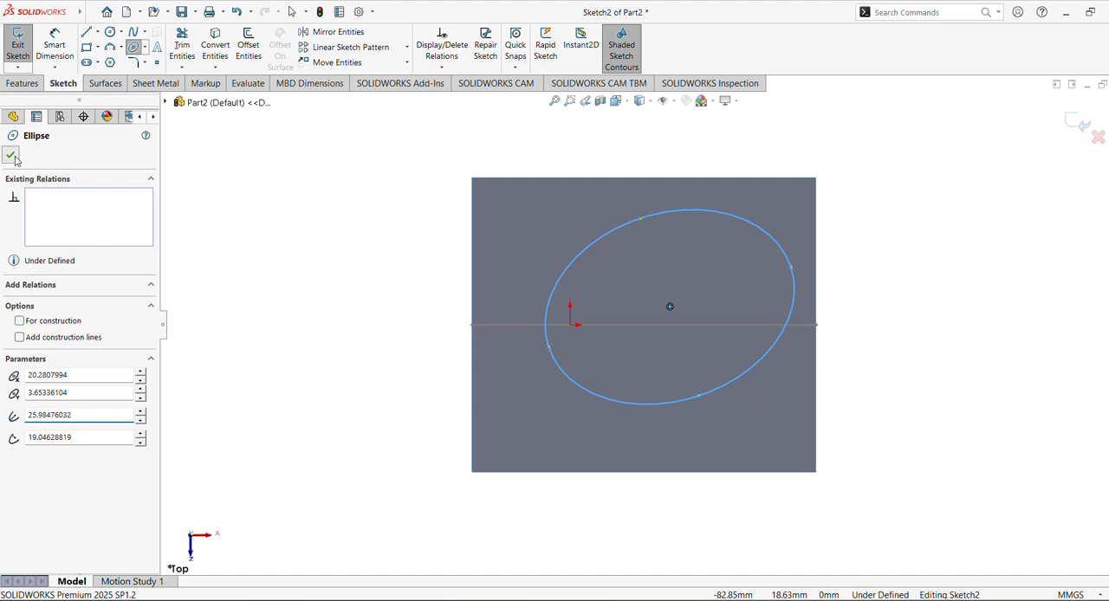
pyautogui.press('Escape')
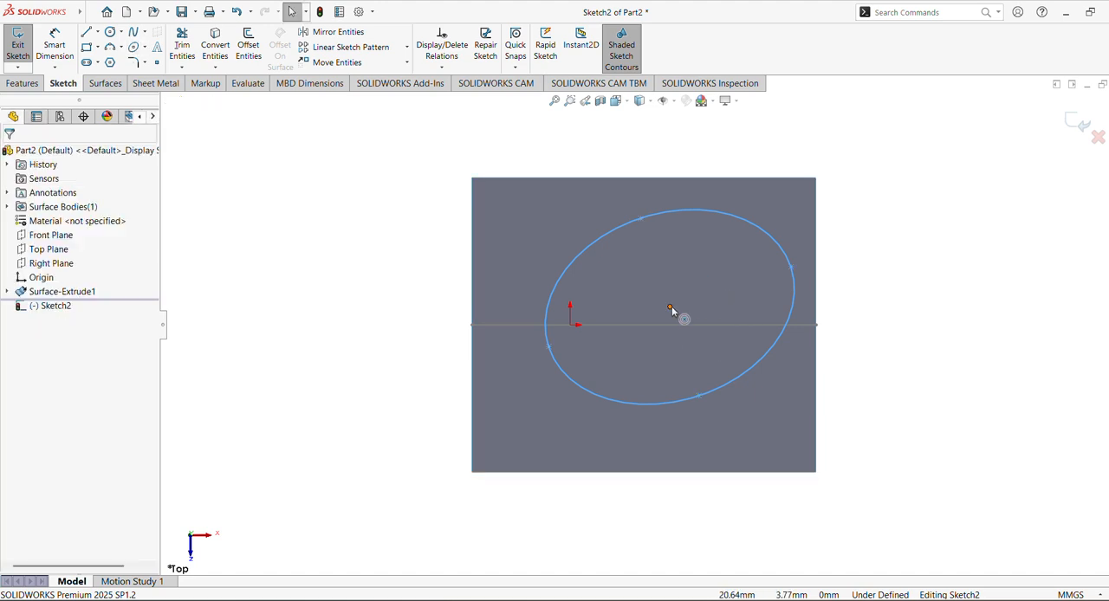
# Draw a horizontal centerline about 24 mm long from the origin toward the right inside the ellipse
pyautogui.click(97, 31)
pyautogui.click(115, 57)
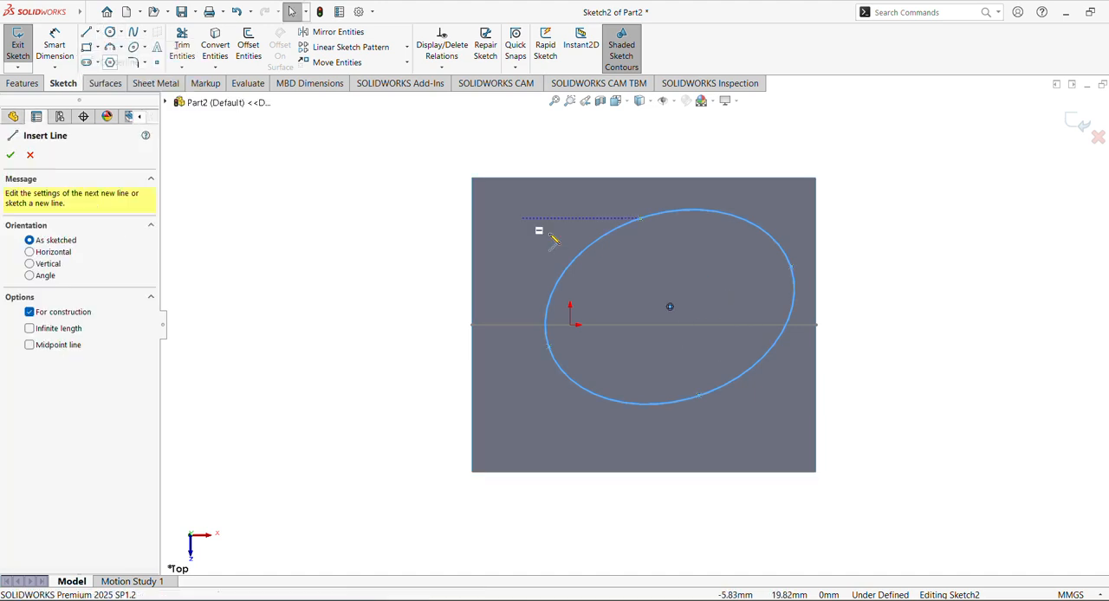
pyautogui.click(572, 325)
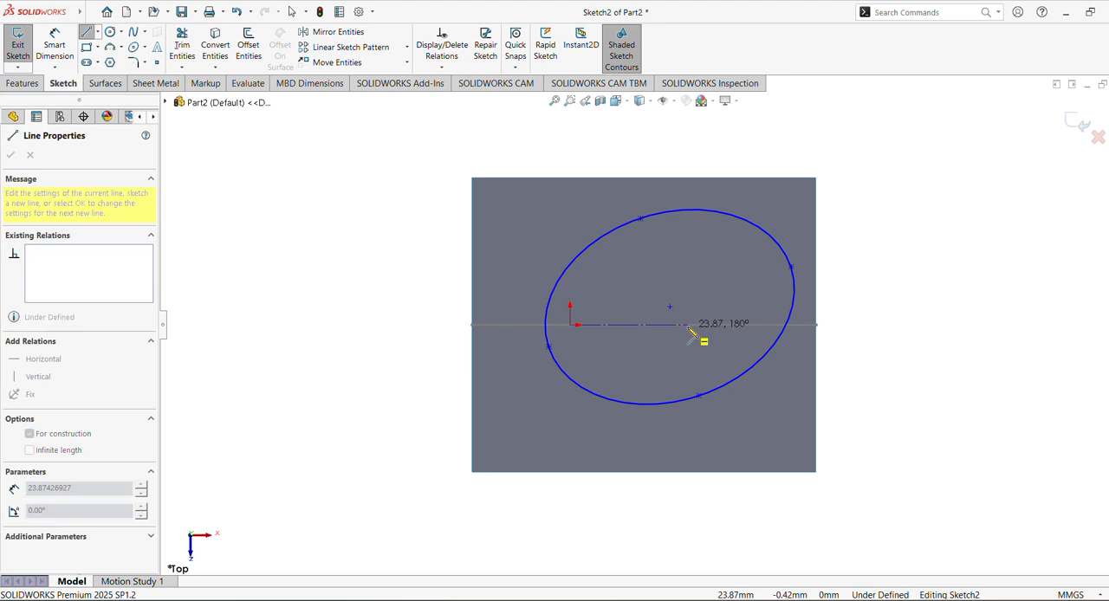
pyautogui.click(683, 325)
pyautogui.press('Escape')
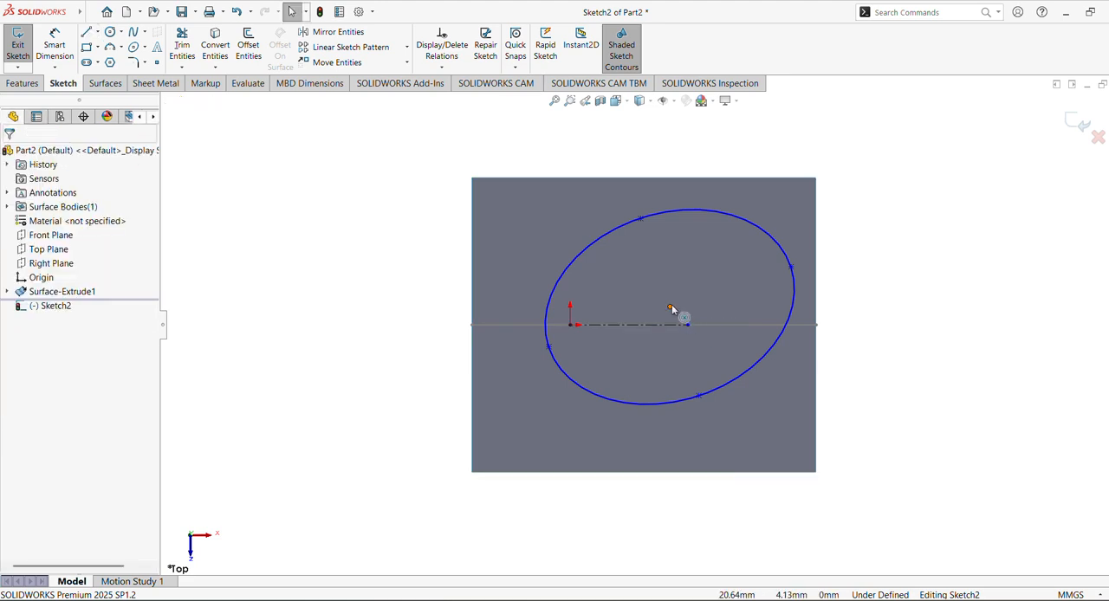
# Add a horizontal relation between the ellipse's centre point and the origin
pyautogui.click(670, 308)
pyautogui.keyDown('ctrl'); pyautogui.click(570, 325); pyautogui.keyUp('ctrl')
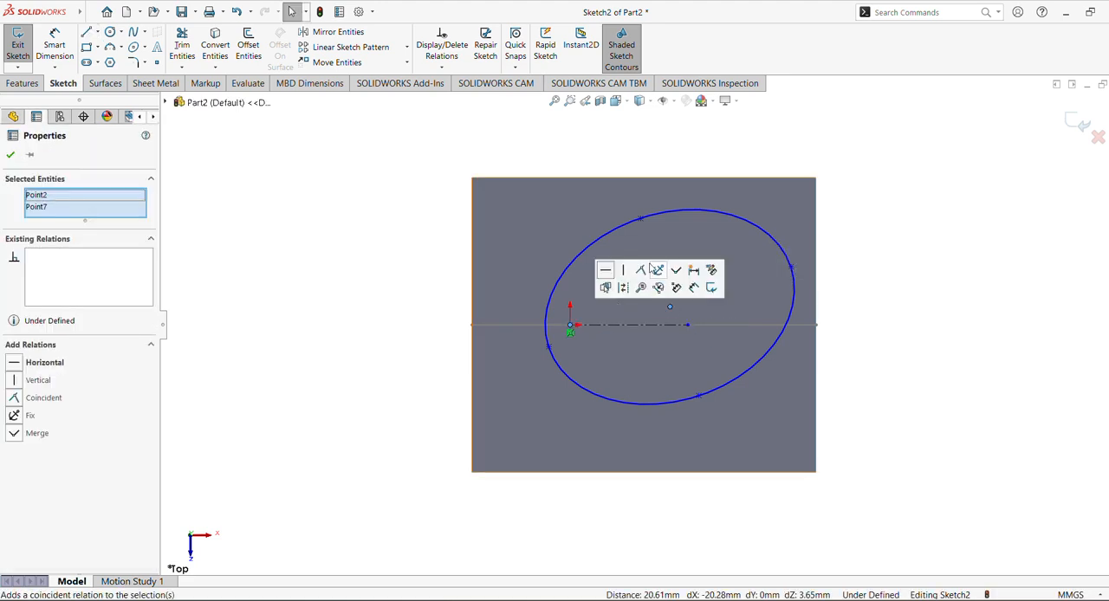
pyautogui.click(605, 270)
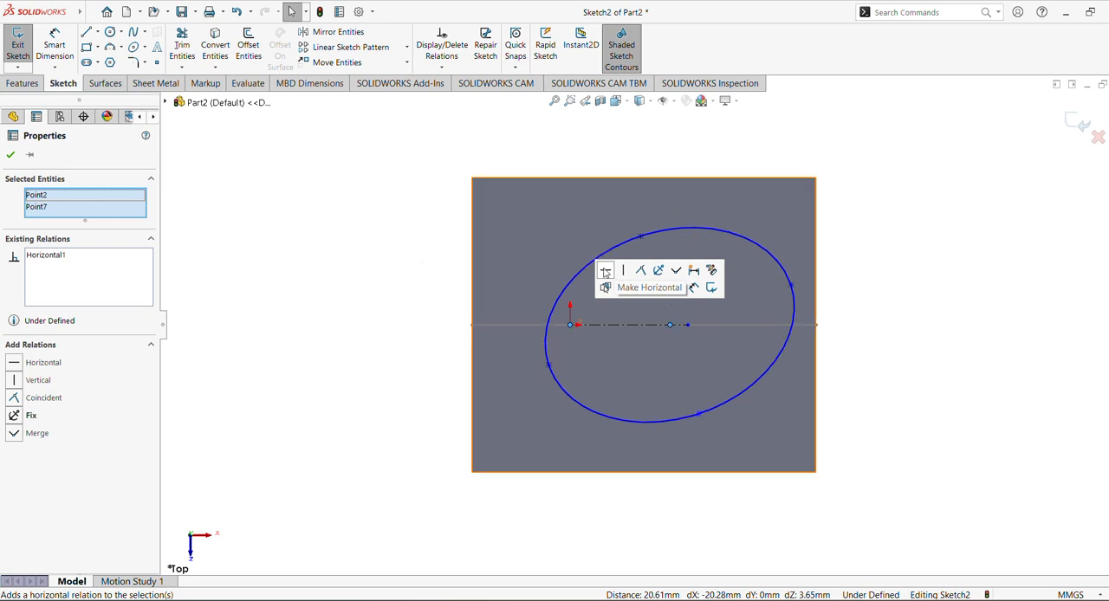
pyautogui.click(384, 272)
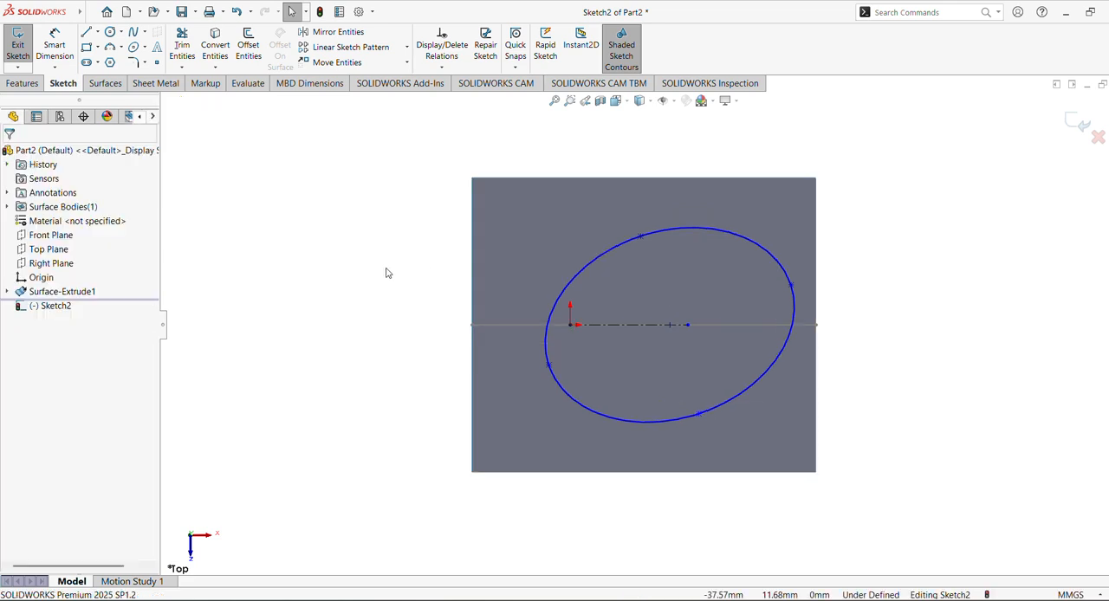
# Make the ellipse's left major-axis point coincident with the left edge of the extruded surface
pyautogui.click(548, 365)
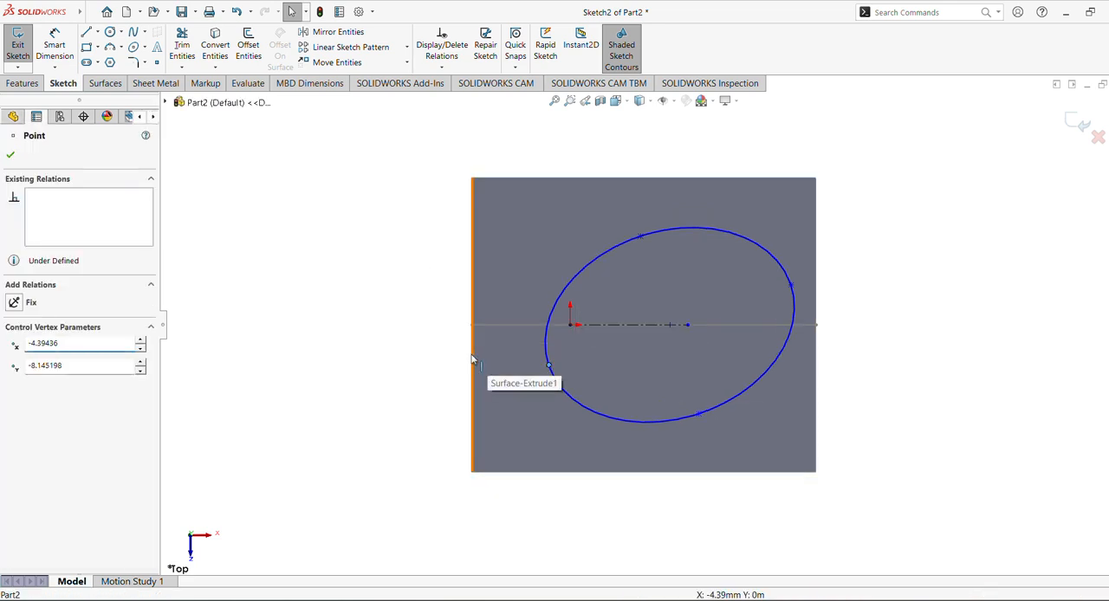
pyautogui.keyDown('ctrl'); pyautogui.click(472, 353); pyautogui.keyUp('ctrl')
pyautogui.click(534, 303)
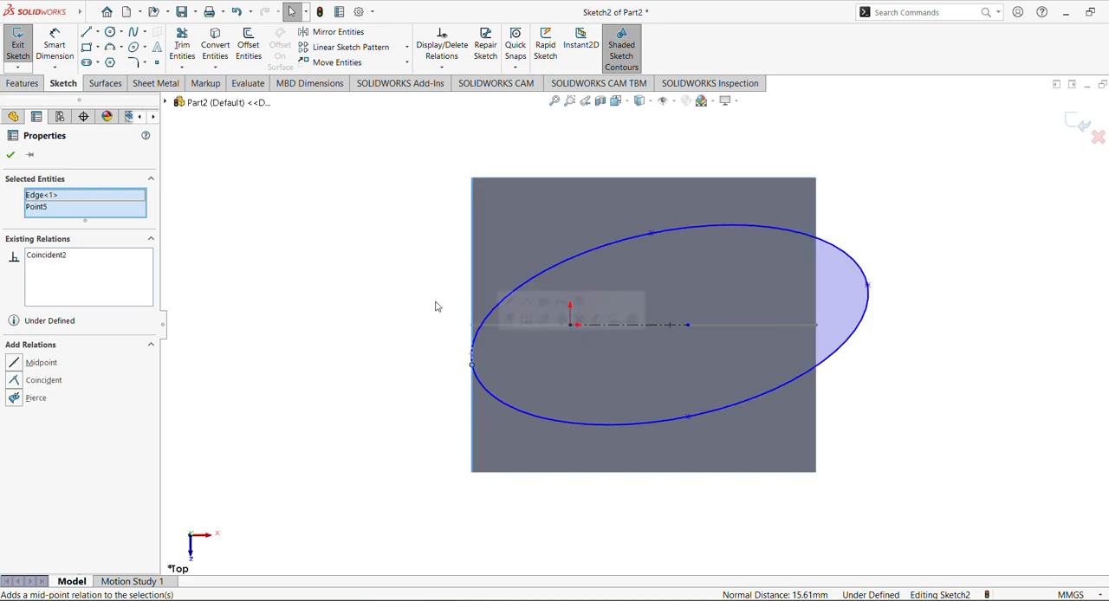
pyautogui.click(435, 307)
# Make the ellipse's right major-axis point coincident with the right edge of the extruded surface
pyautogui.click(869, 287)
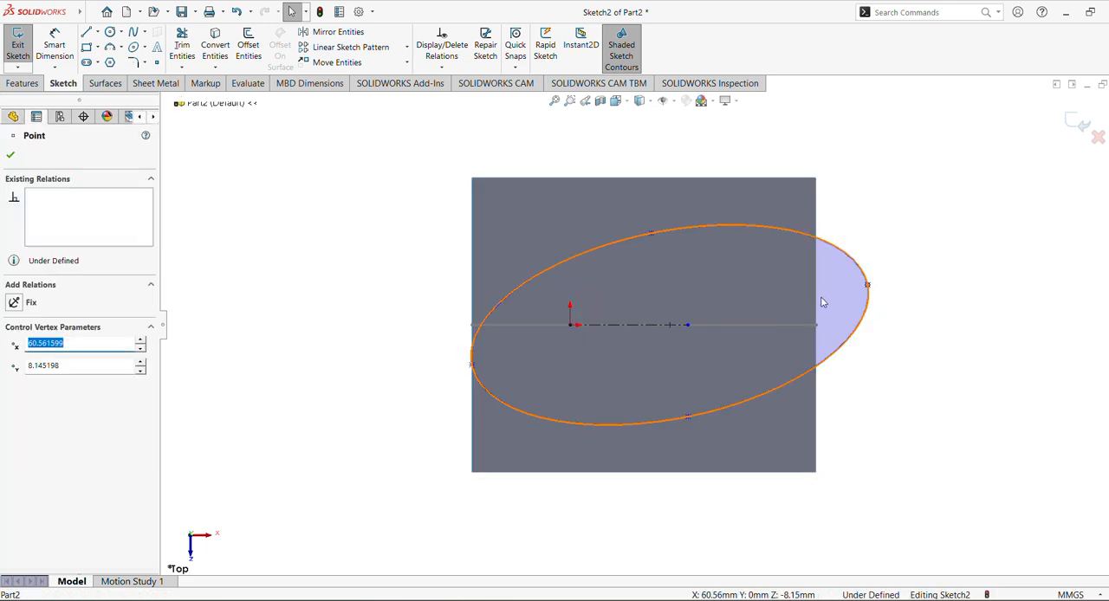
pyautogui.keyDown('ctrl'); pyautogui.click(817, 299); pyautogui.keyUp('ctrl')
pyautogui.click(873, 245)
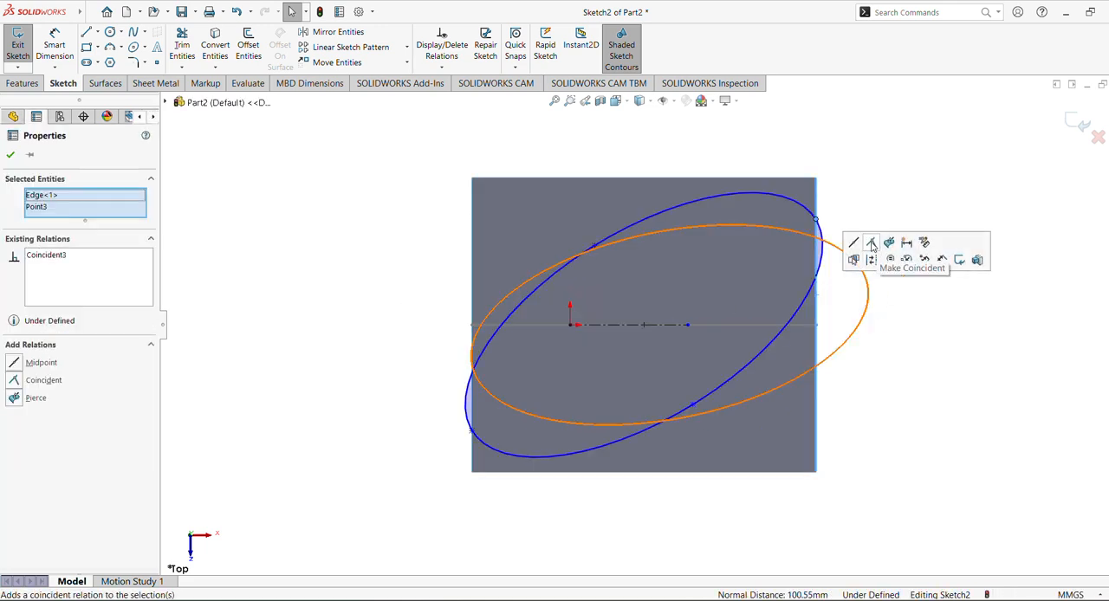
pyautogui.click(396, 264)
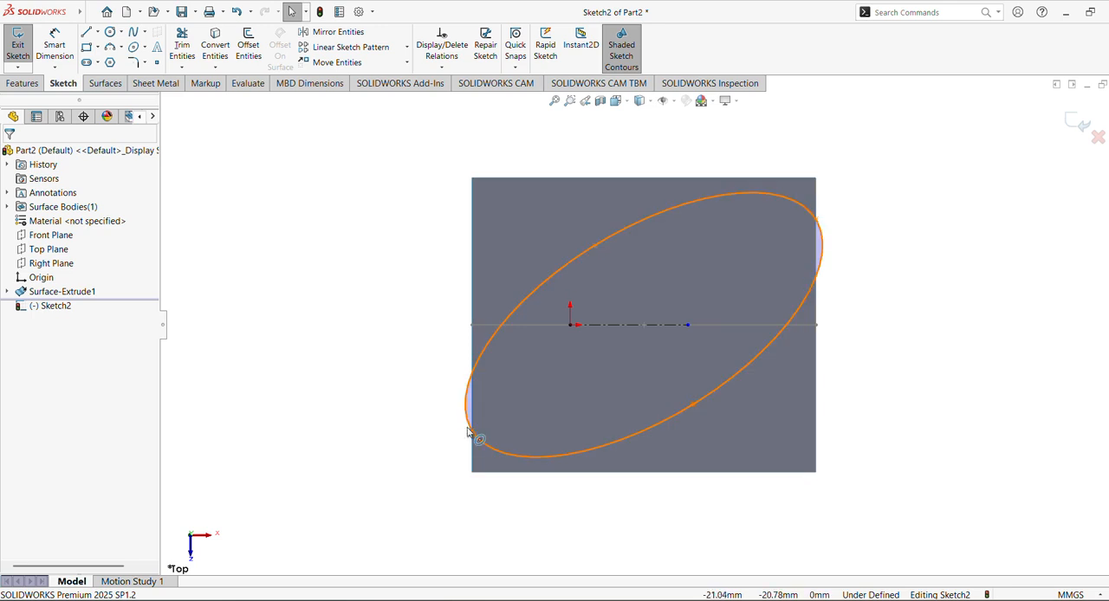
pyautogui.click(473, 433)
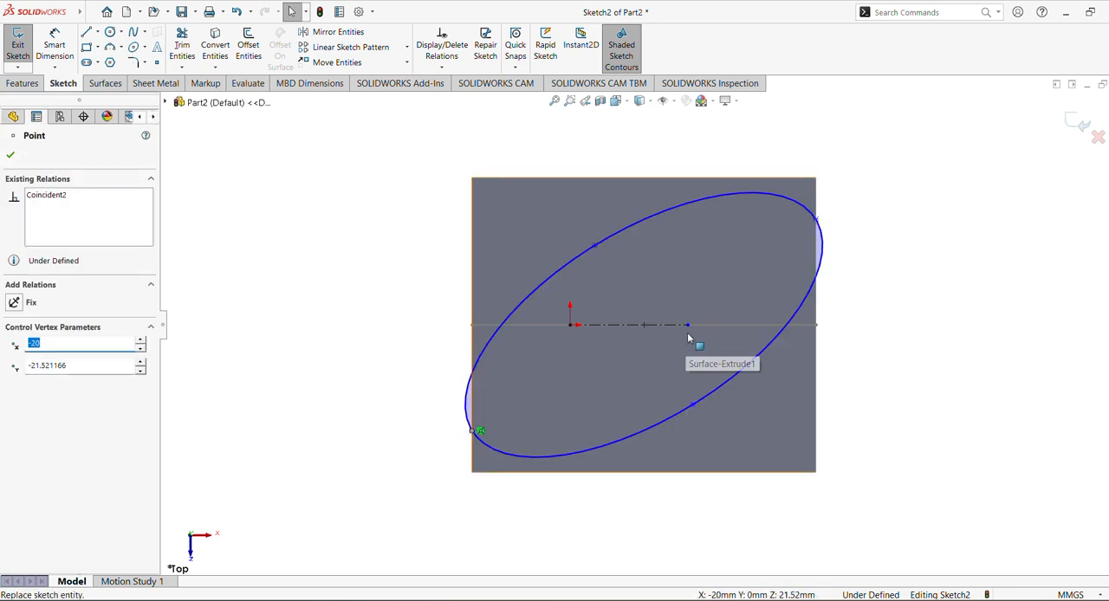
pyautogui.keyDown('ctrl'); pyautogui.click(572, 327); pyautogui.keyUp('ctrl')
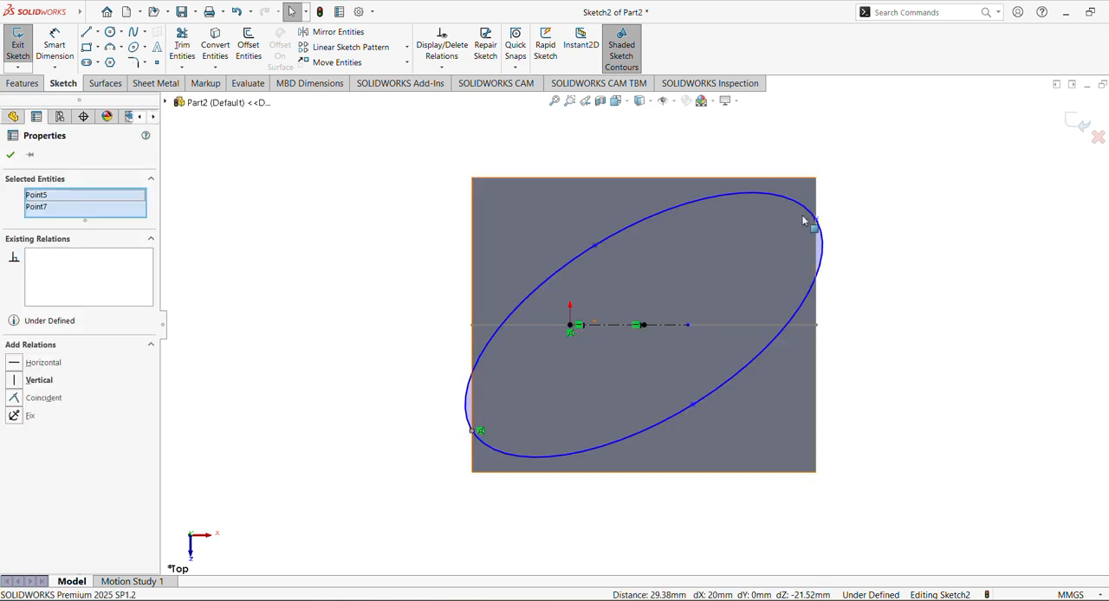
pyautogui.click(871, 346)
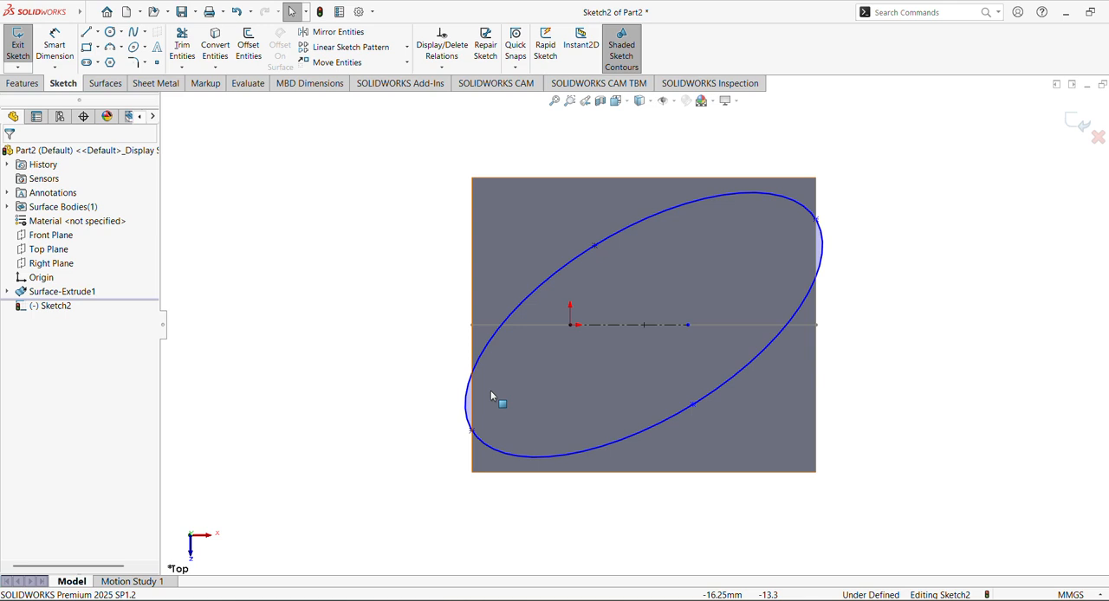
# Add a horizontal relation between both major-axis points of the ellipse and the origin
pyautogui.click(472, 432)
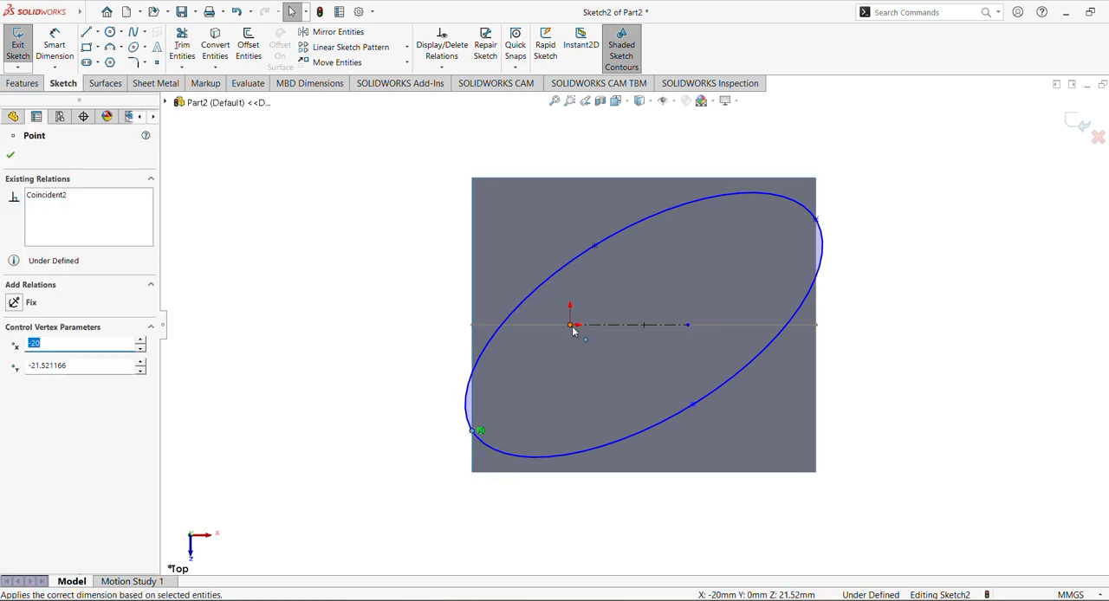
pyautogui.click(572, 327)
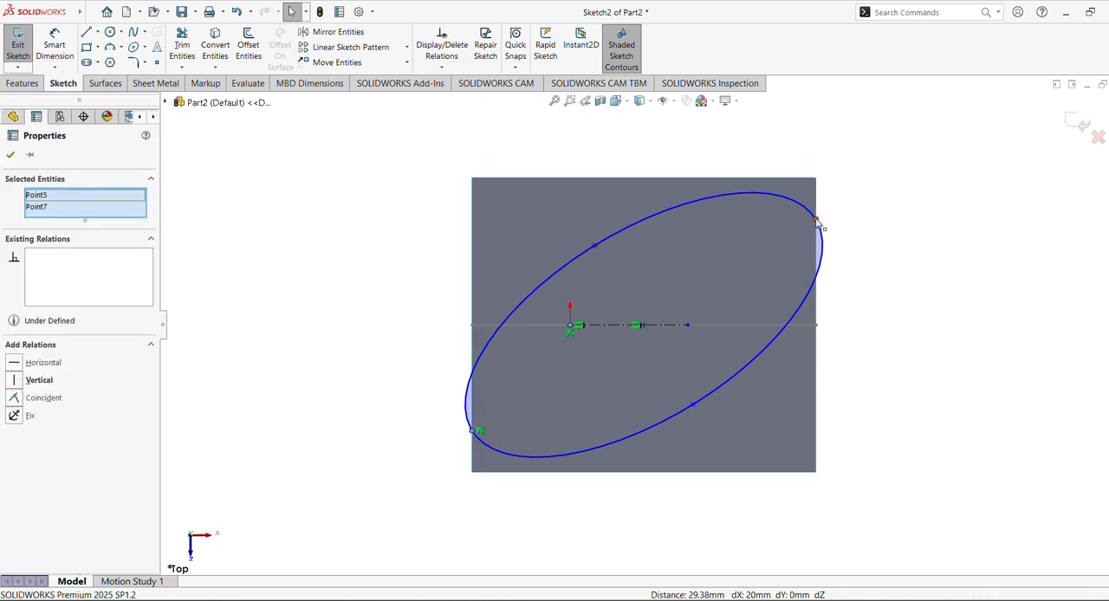
pyautogui.click(816, 222)
pyautogui.click(853, 167)
pyautogui.click(860, 265)
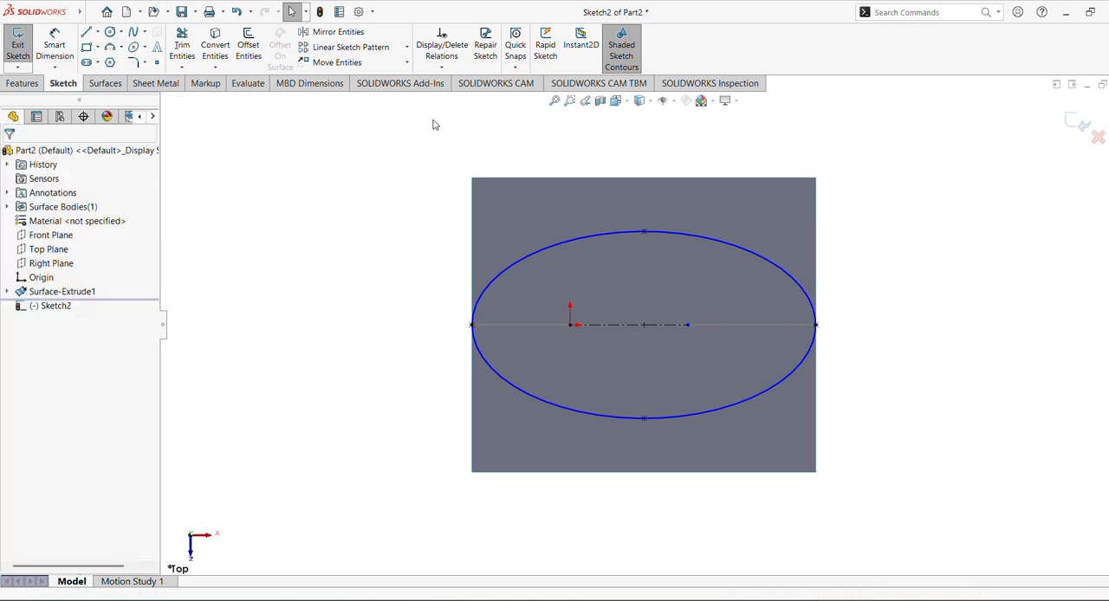
# Dimension the ellipse's height between its upper and lower points as 20 mm and exit the sketch
pyautogui.click(57, 48)
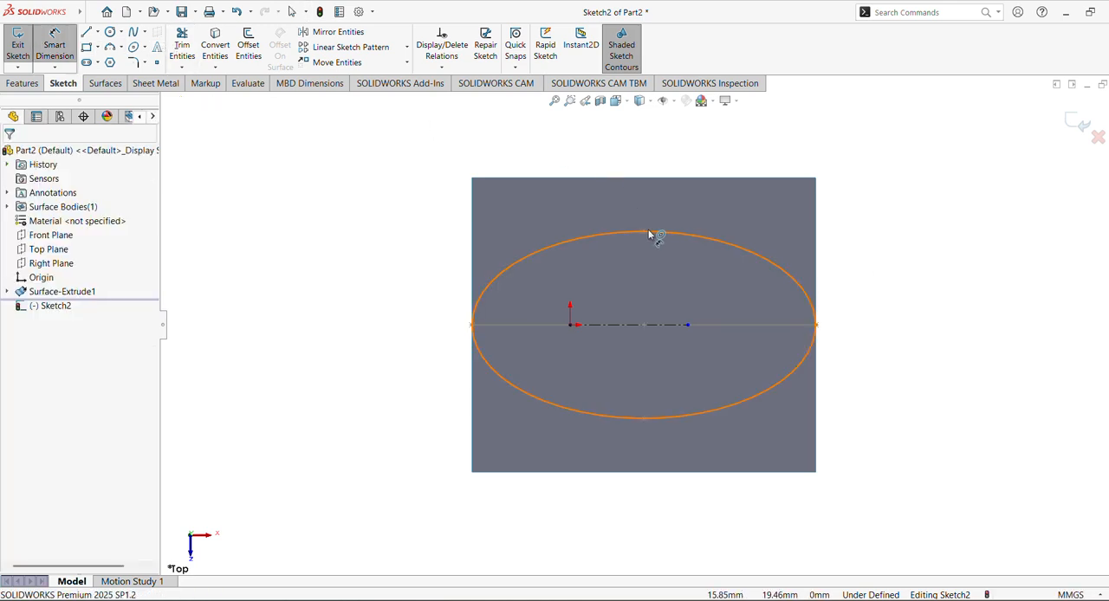
pyautogui.click(645, 232)
pyautogui.click(645, 422)
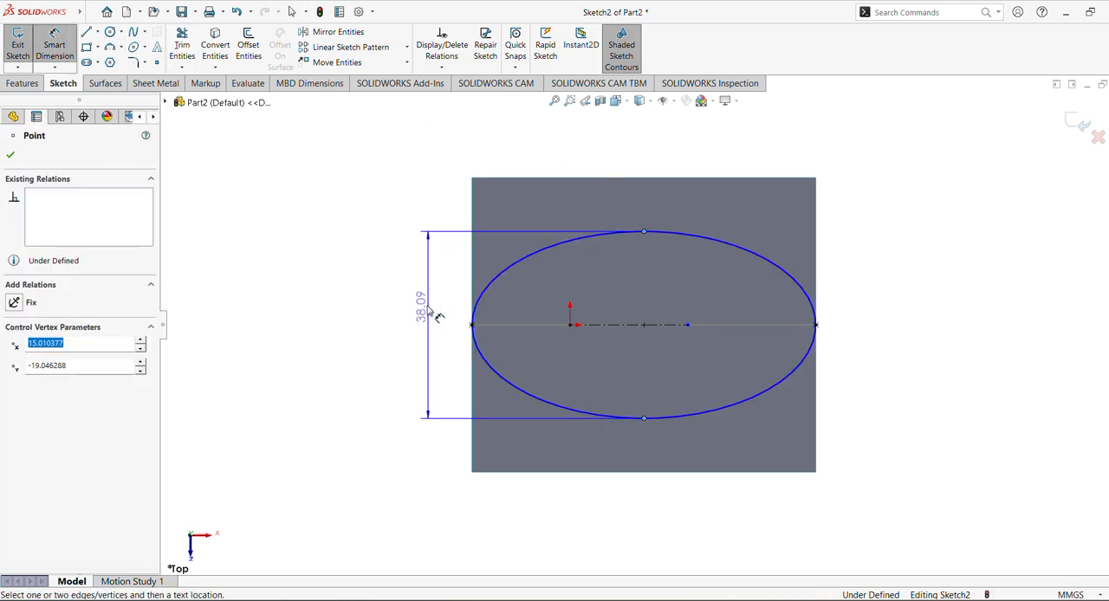
pyautogui.click(438, 328)
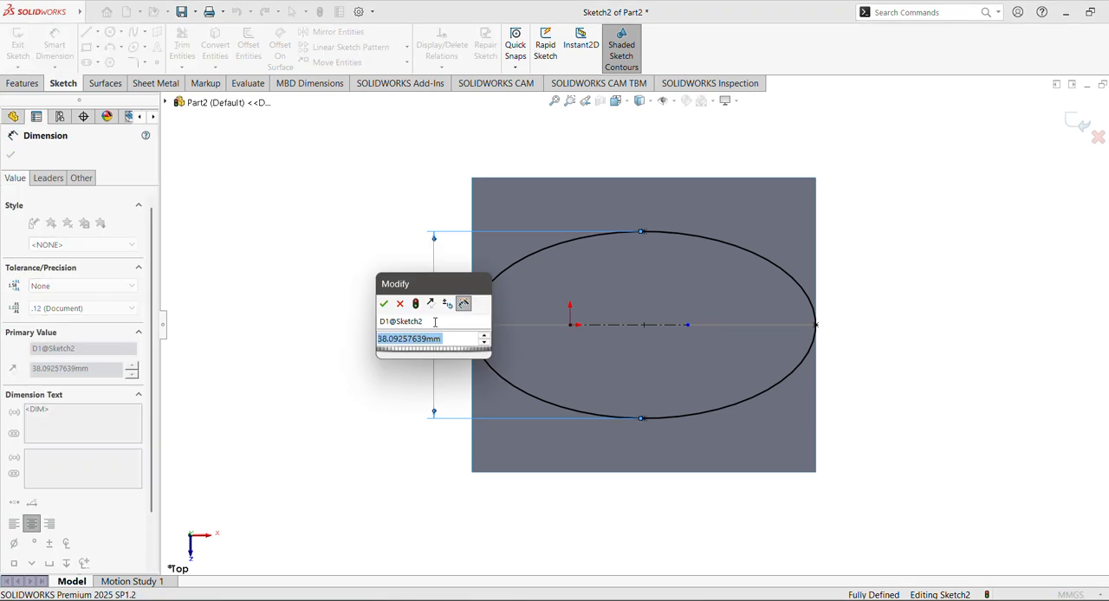
pyautogui.write('20')
pyautogui.press('Return')
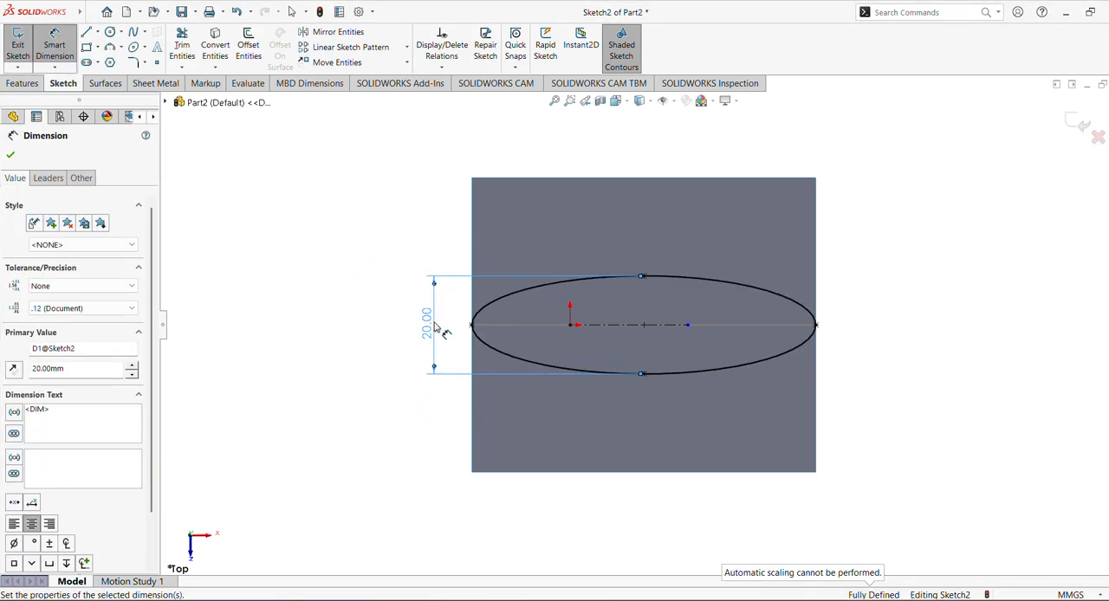
pyautogui.click(13, 155)
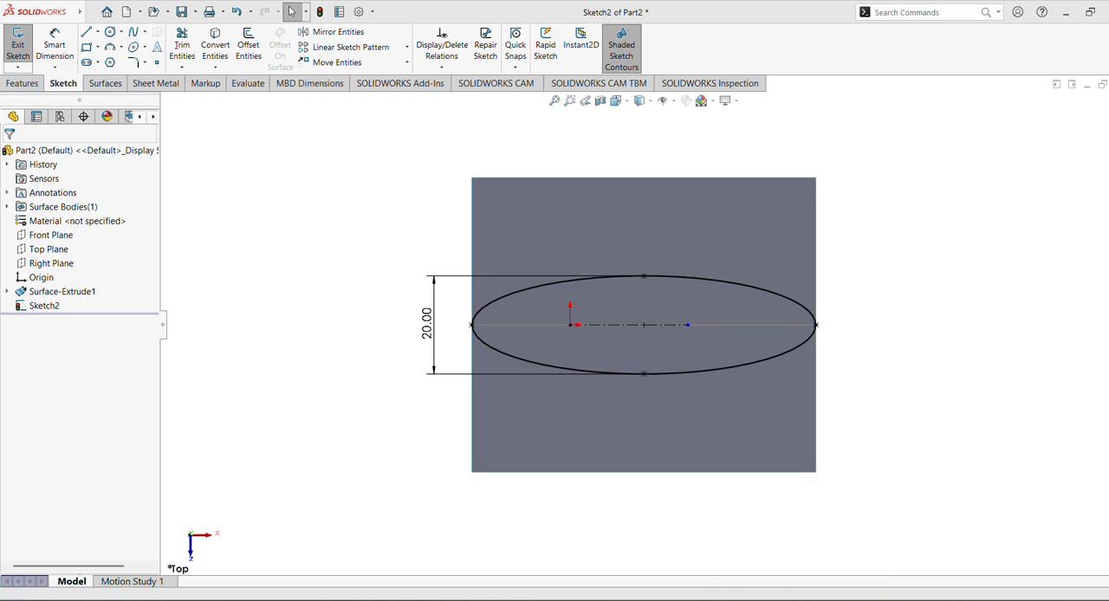
pyautogui.click(1108, 208)
pyautogui.click(904, 211)
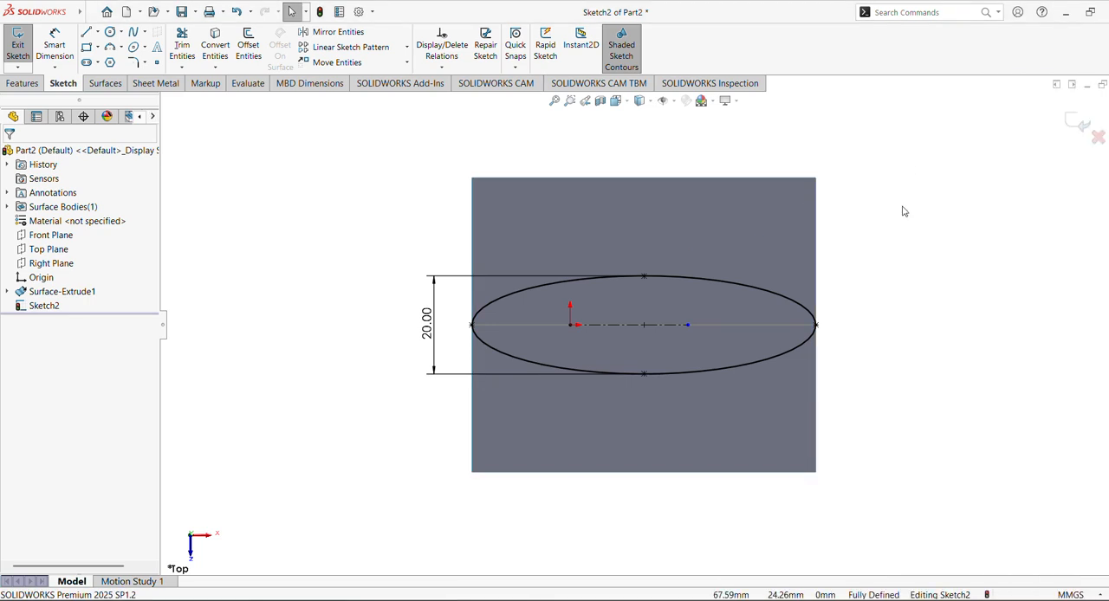
pyautogui.click(1083, 127)
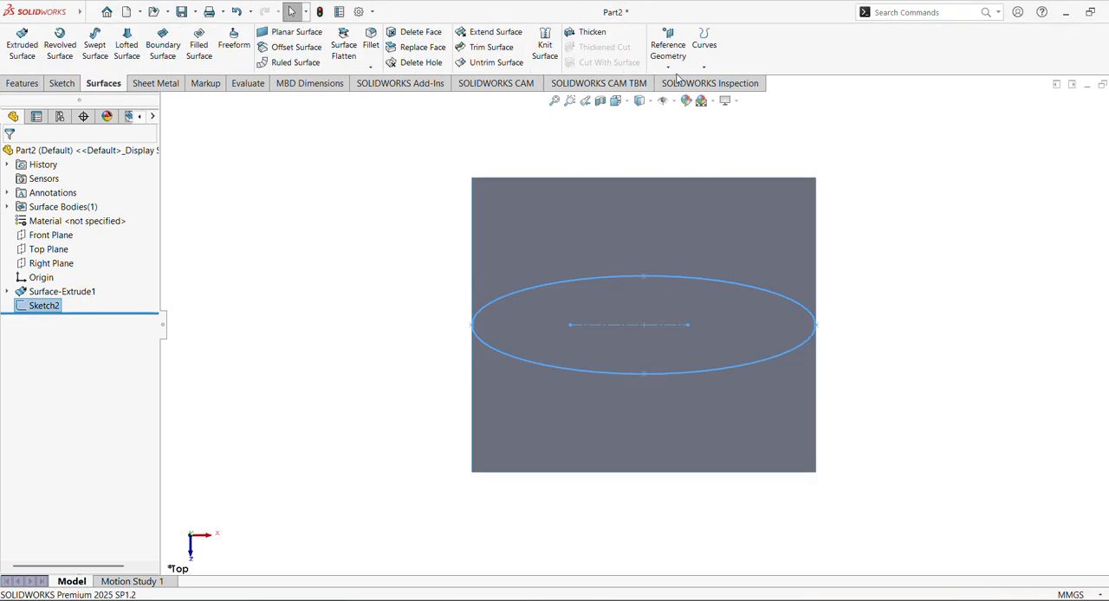
# Project the ellipse sketch onto the inclined surface as a projected curve, using the Sketch on faces type
pyautogui.click(703, 44)
pyautogui.click(736, 96)
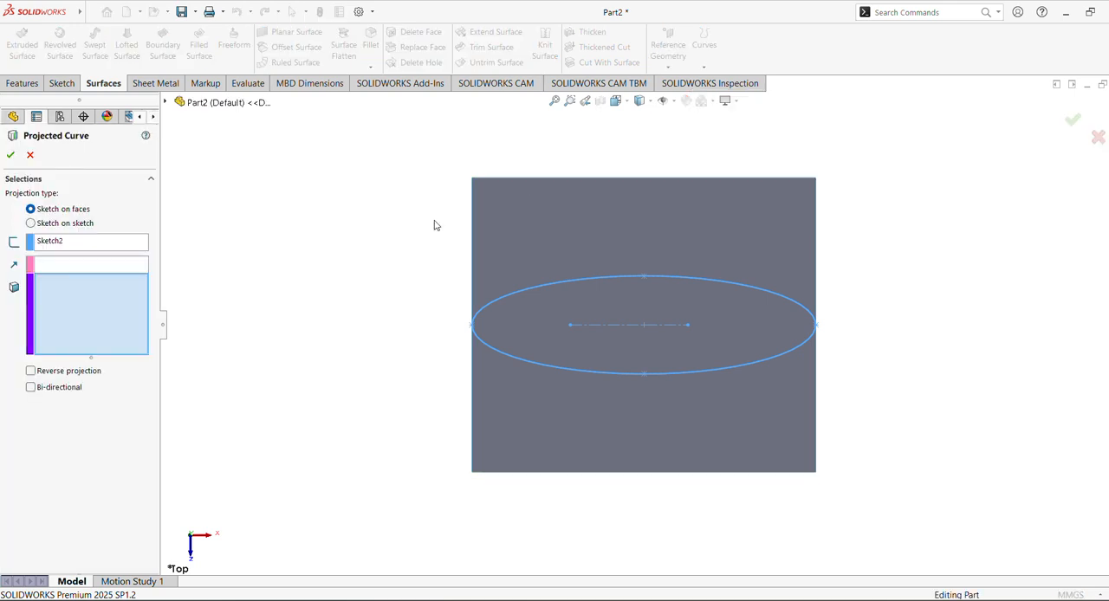
pyautogui.moveTo(338, 273); pyautogui.dragTo(309, 198, button='middle')
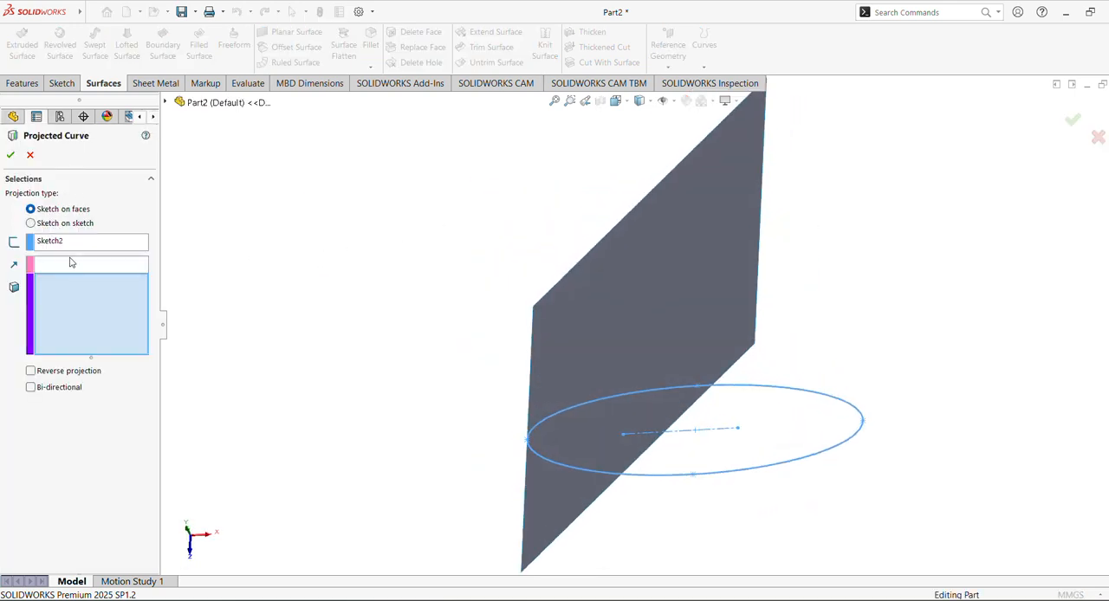
pyautogui.click(630, 339)
pyautogui.moveTo(287, 293); pyautogui.dragTo(265, 337, button='middle')
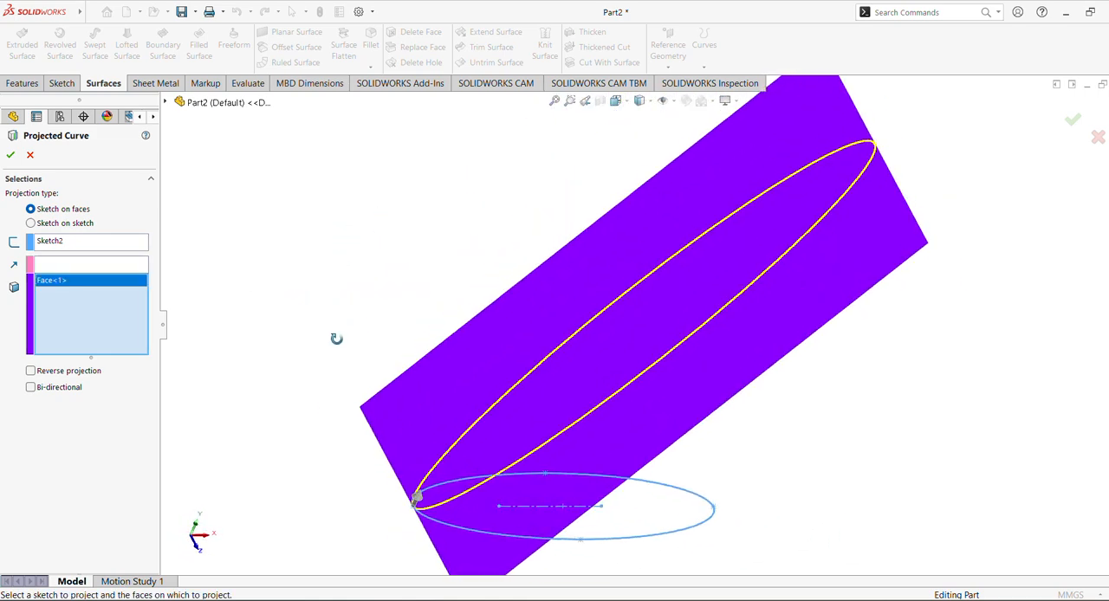
pyautogui.click(9, 156)
pyautogui.click(359, 256)
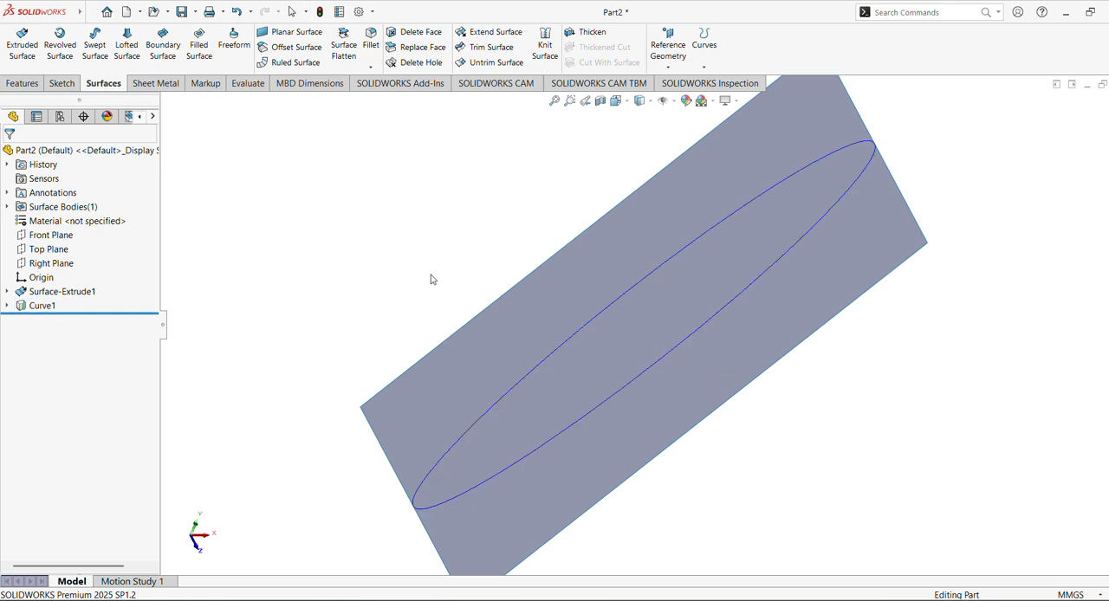
# Hide the inclined extruded surface, keeping the projected curve shown
pyautogui.moveTo(431, 277); pyautogui.dragTo(449, 123, button='middle')
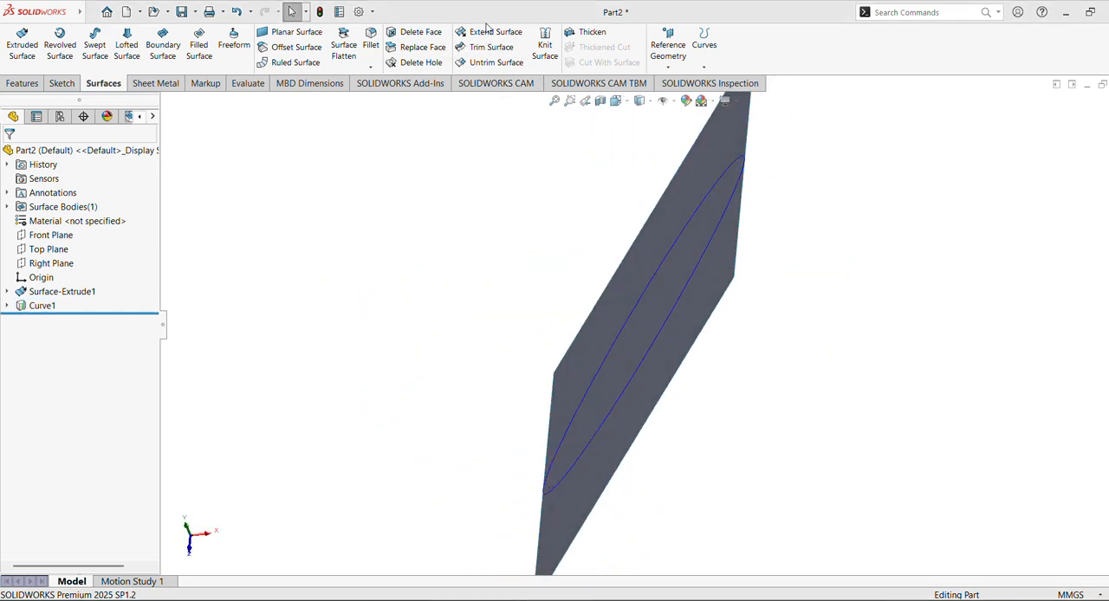
pyautogui.moveTo(498, 182); pyautogui.dragTo(522, 302, button='middle')
pyautogui.click(512, 313)
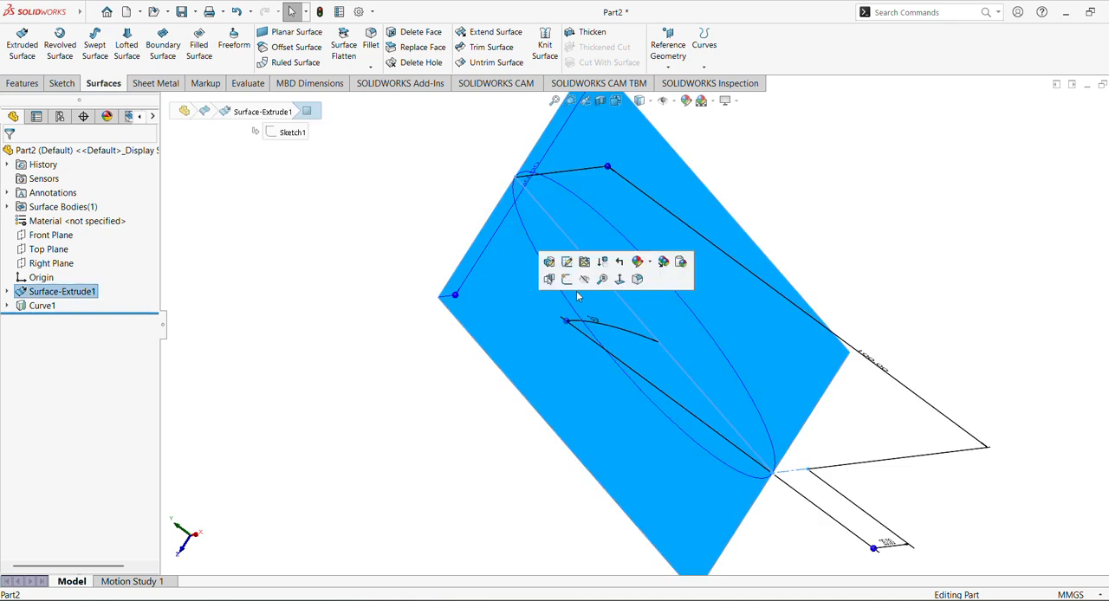
pyautogui.click(584, 279)
pyautogui.moveTo(292, 295); pyautogui.dragTo(342, 345, button='middle')
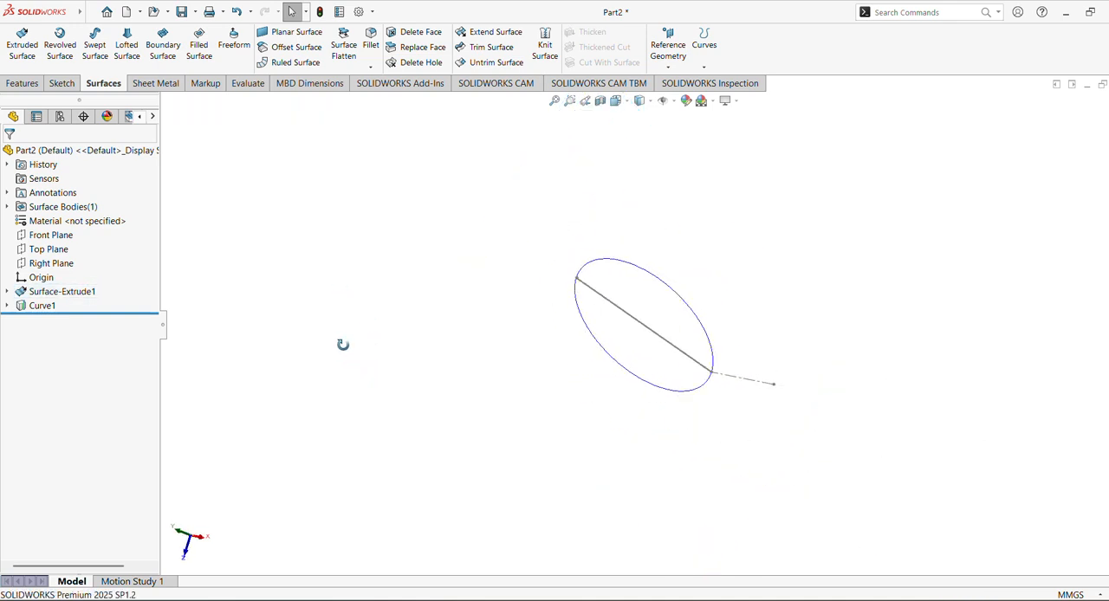
# Sweep a 2 mm diameter circular profile along the projected ellipse curve and hide the curve
pyautogui.click(60, 83)
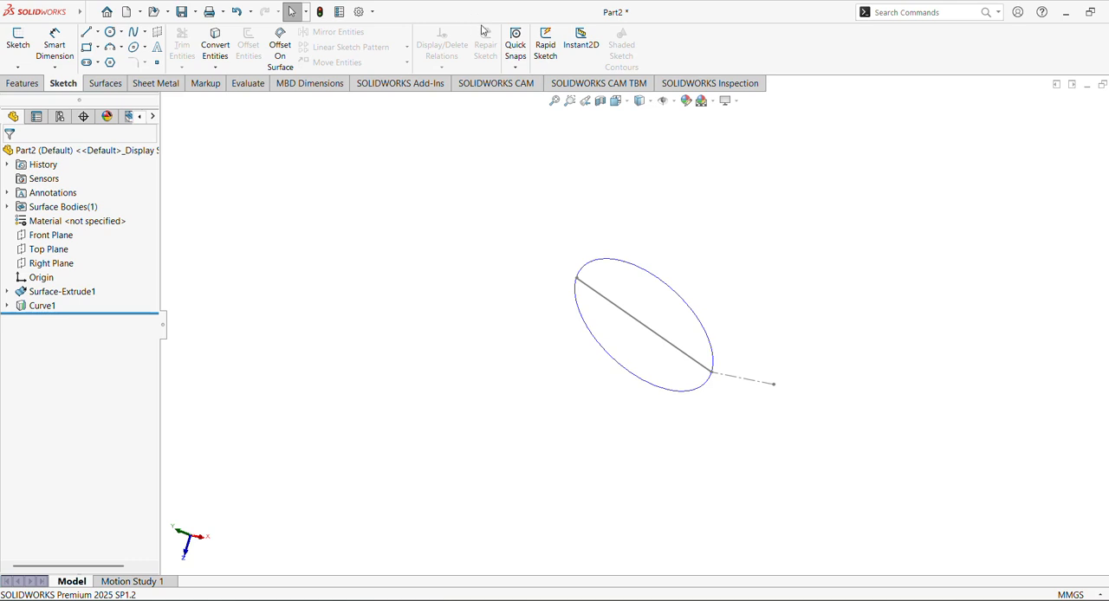
pyautogui.click(23, 84)
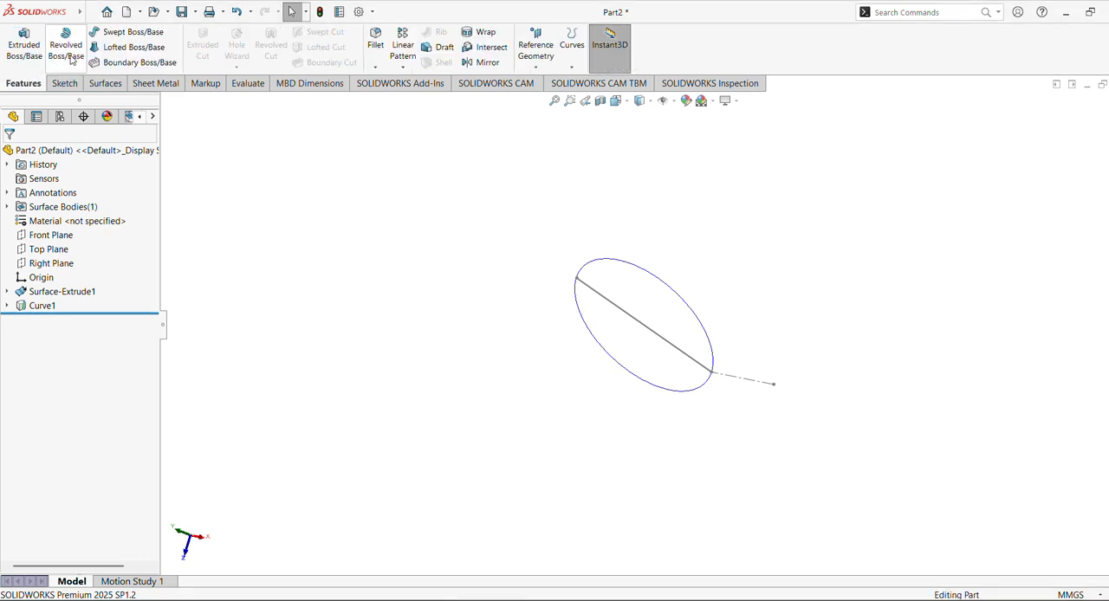
pyautogui.click(121, 33)
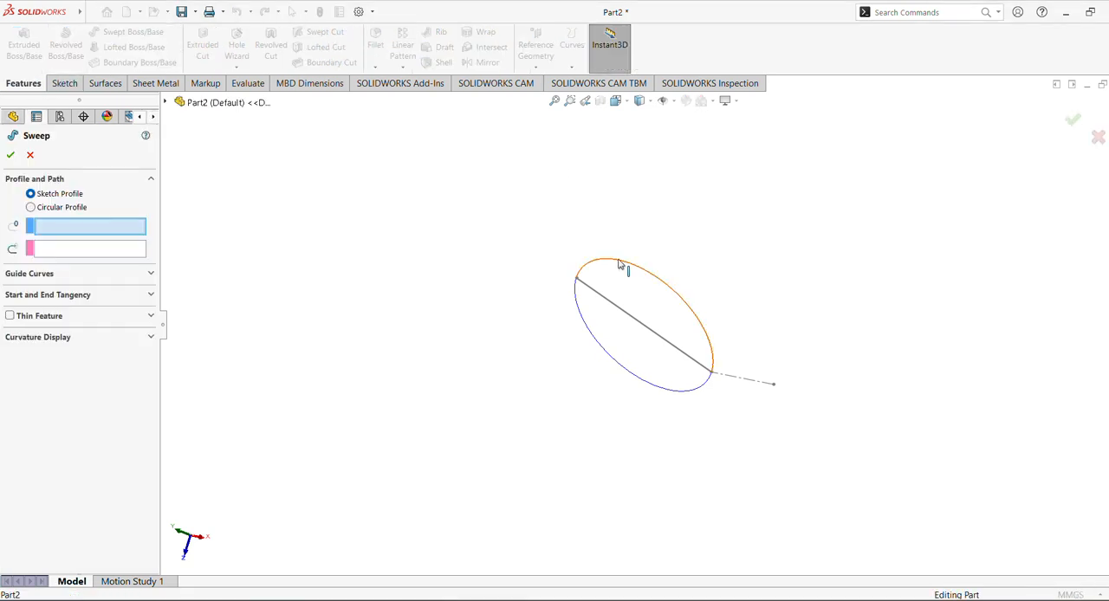
pyautogui.click(621, 265)
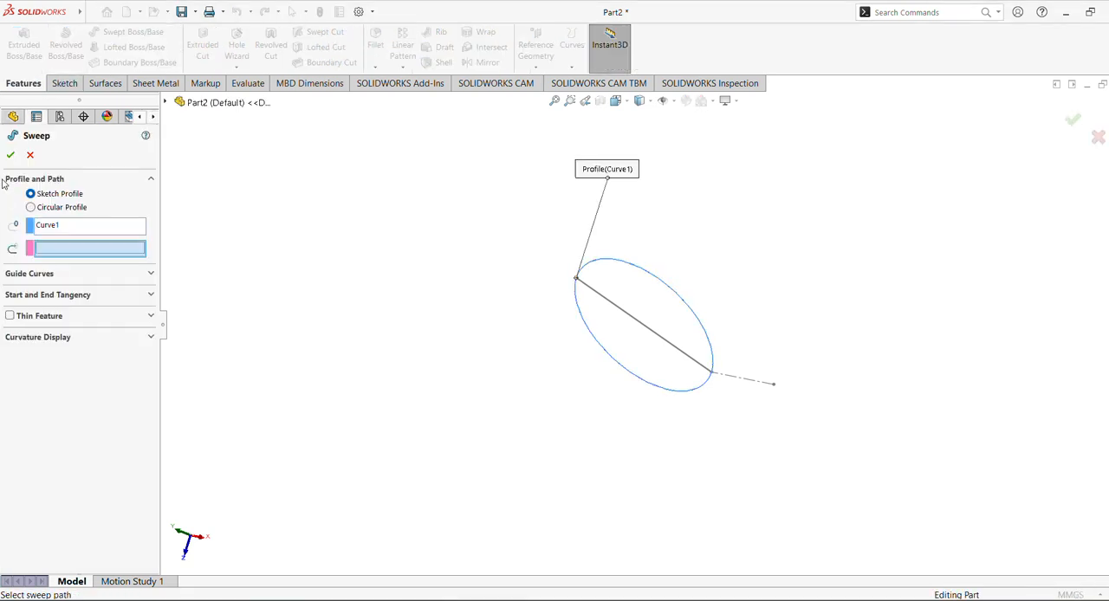
pyautogui.click(61, 208)
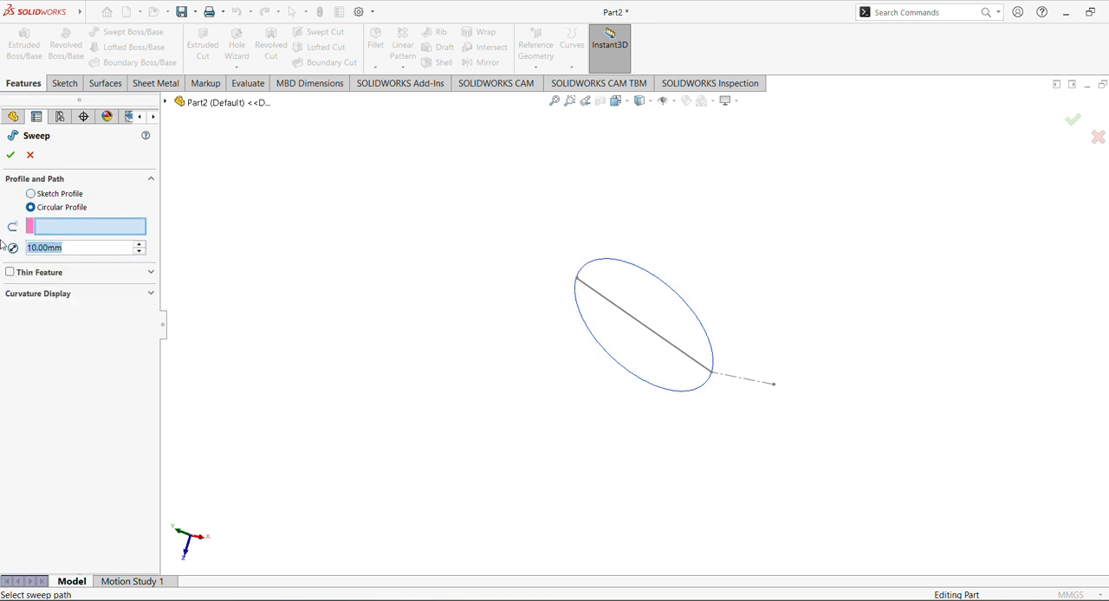
pyautogui.write('2')
pyautogui.press('Return')
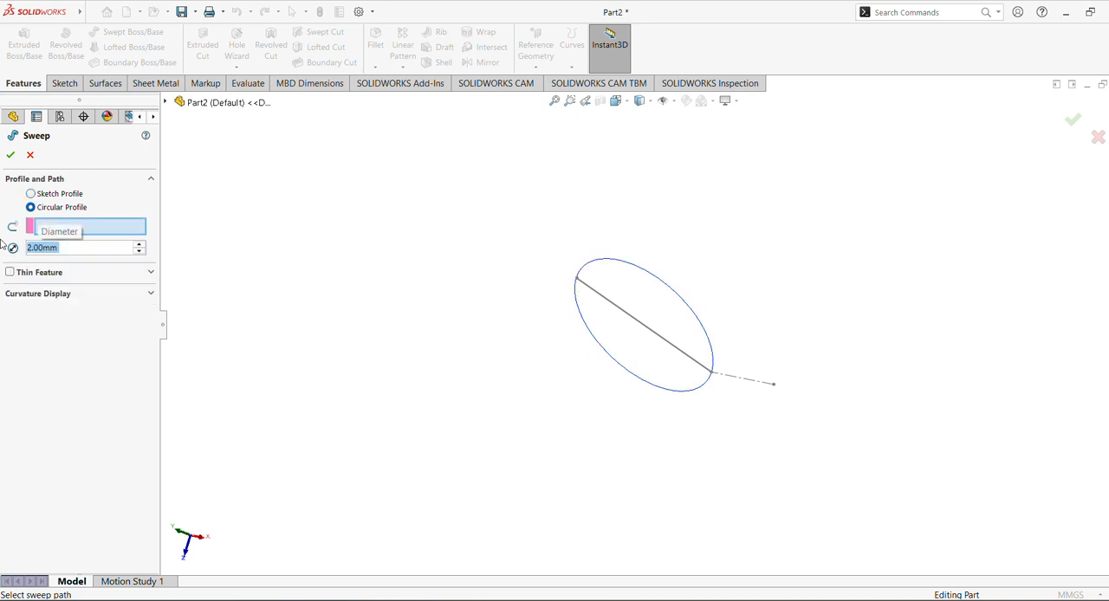
pyautogui.click(10, 154)
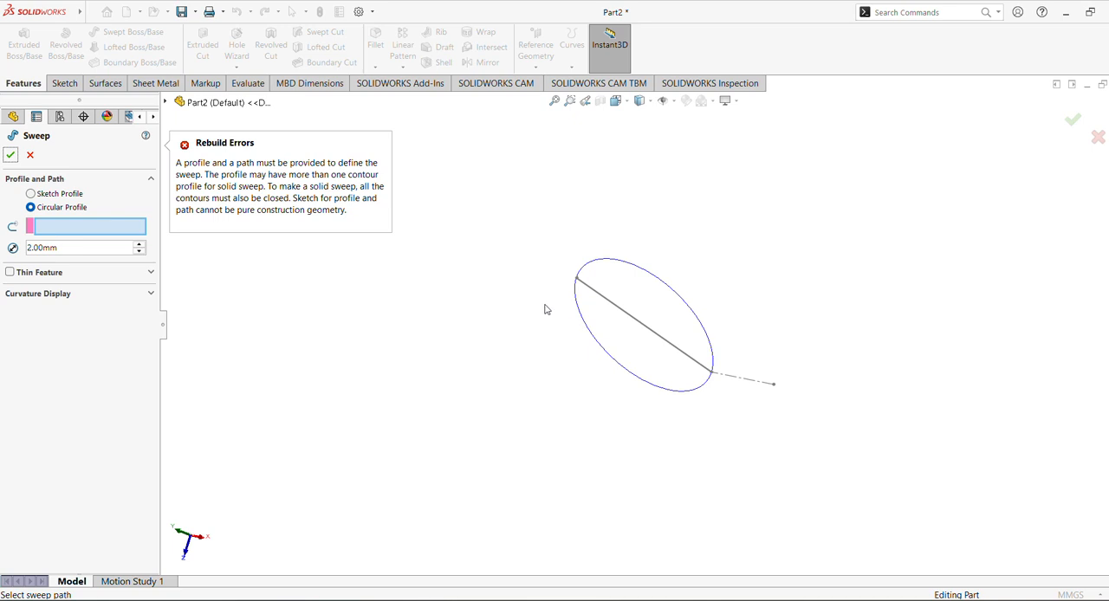
pyautogui.click(650, 274)
pyautogui.click(10, 155)
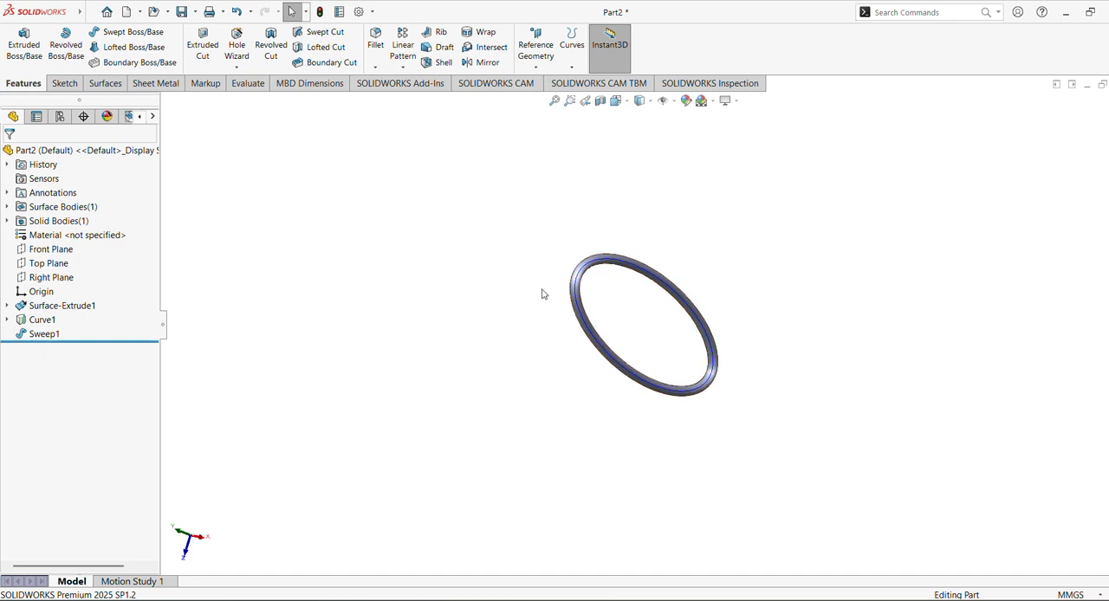
pyautogui.click(582, 310)
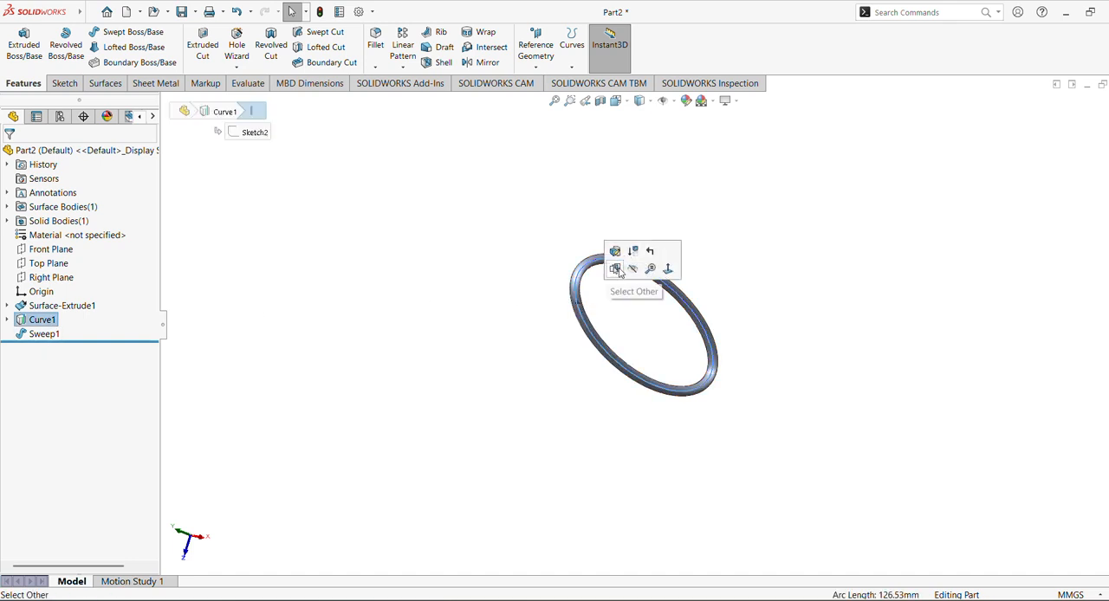
pyautogui.click(633, 270)
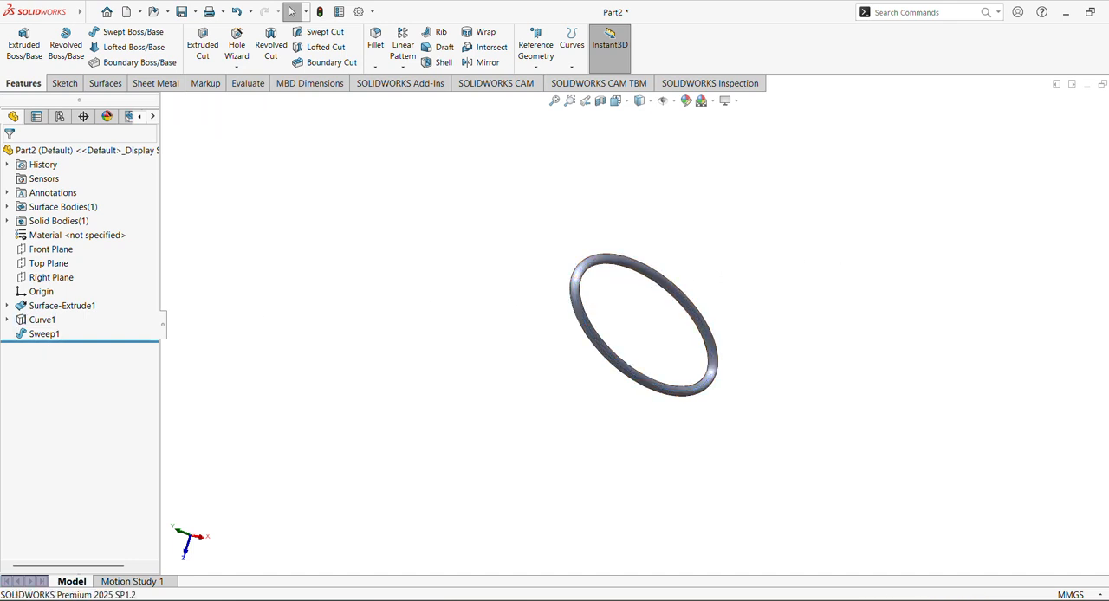
# Apply the yellow medium gloss plastic appearance to the body of the swept ring
pyautogui.click(1108, 189)
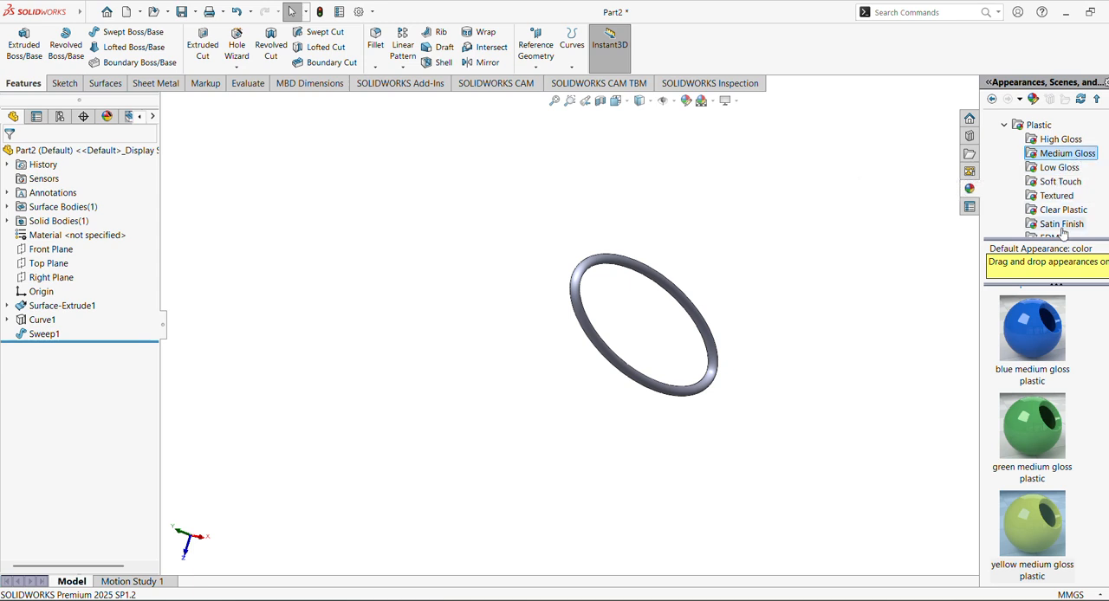
pyautogui.moveTo(1033, 444); pyautogui.dragTo(1071, 198)
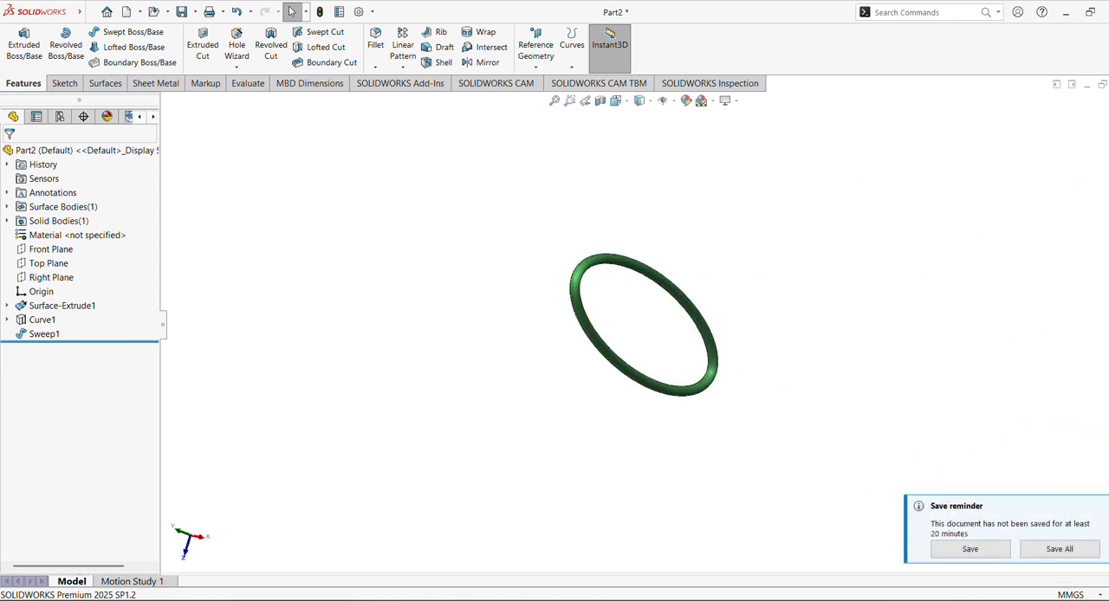
pyautogui.click(1108, 188)
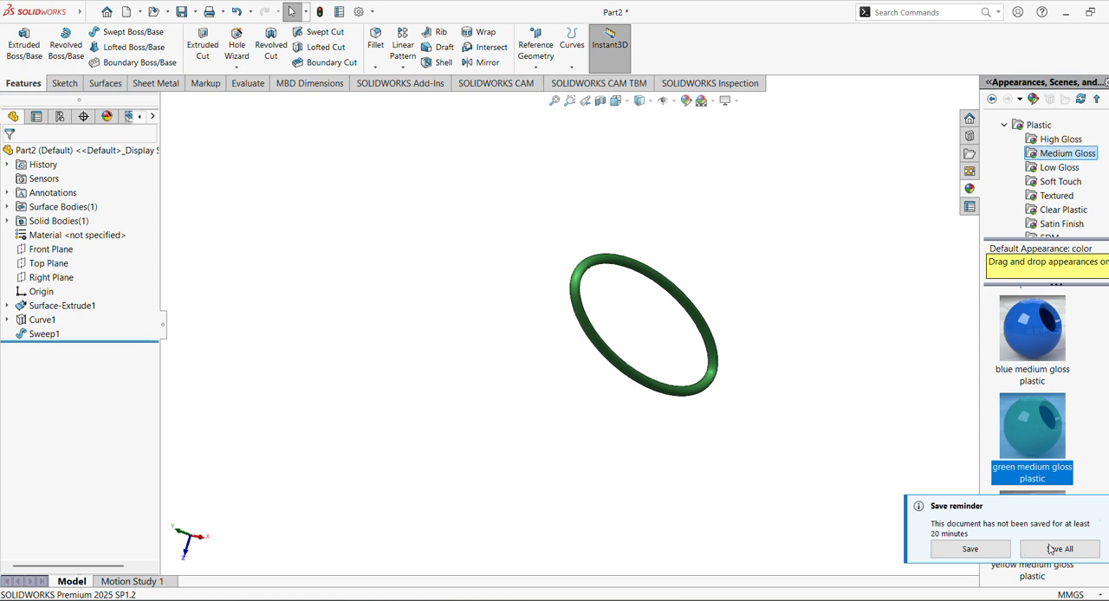
pyautogui.click(1104, 508)
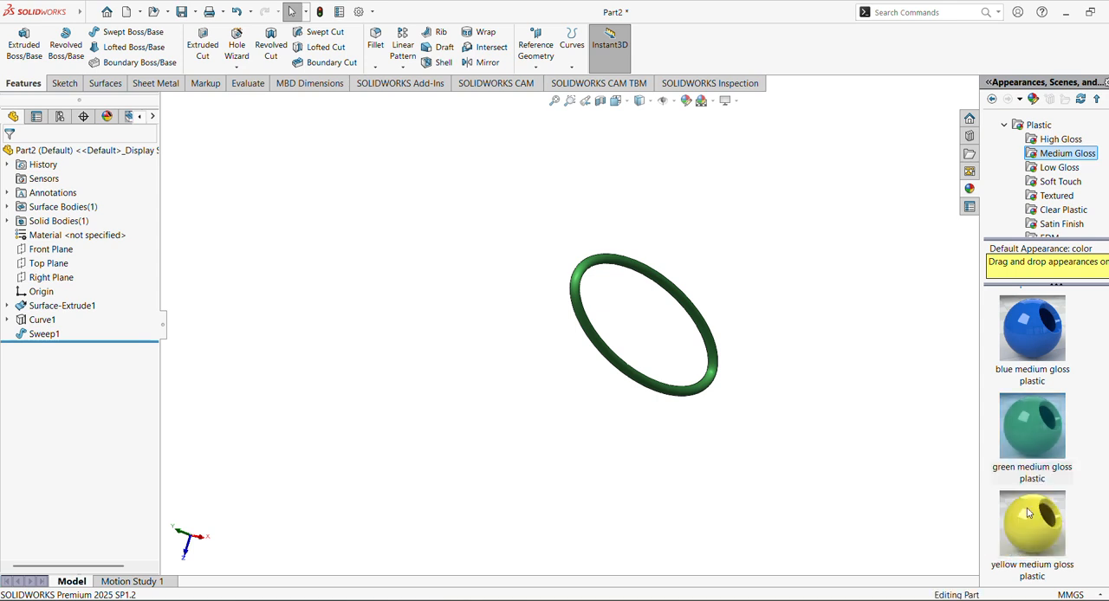
pyautogui.moveTo(1032, 529); pyautogui.dragTo(688, 296)
pyautogui.click(681, 292)
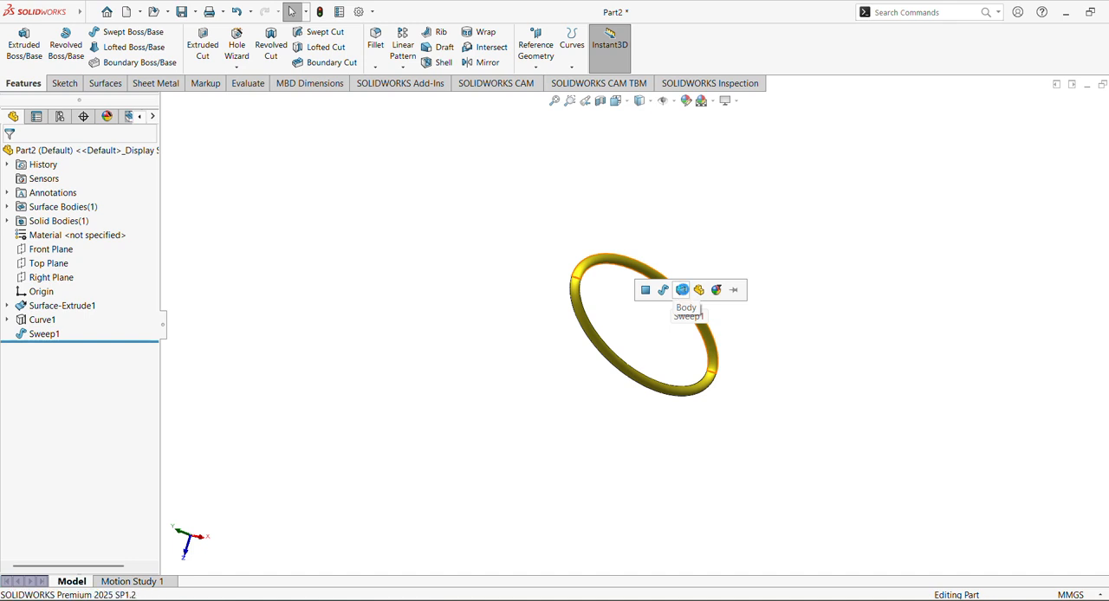
# Create a reference axis at the intersection of the Front Plane and the Right Plane
pyautogui.moveTo(497, 306); pyautogui.dragTo(589, 186, button='middle')
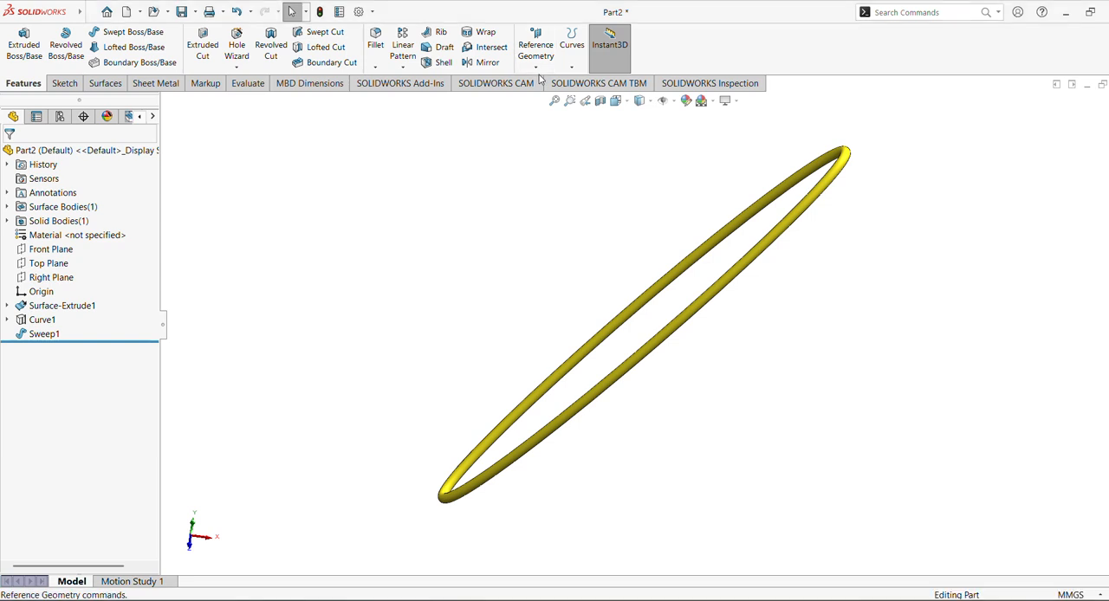
pyautogui.click(535, 47)
pyautogui.click(541, 97)
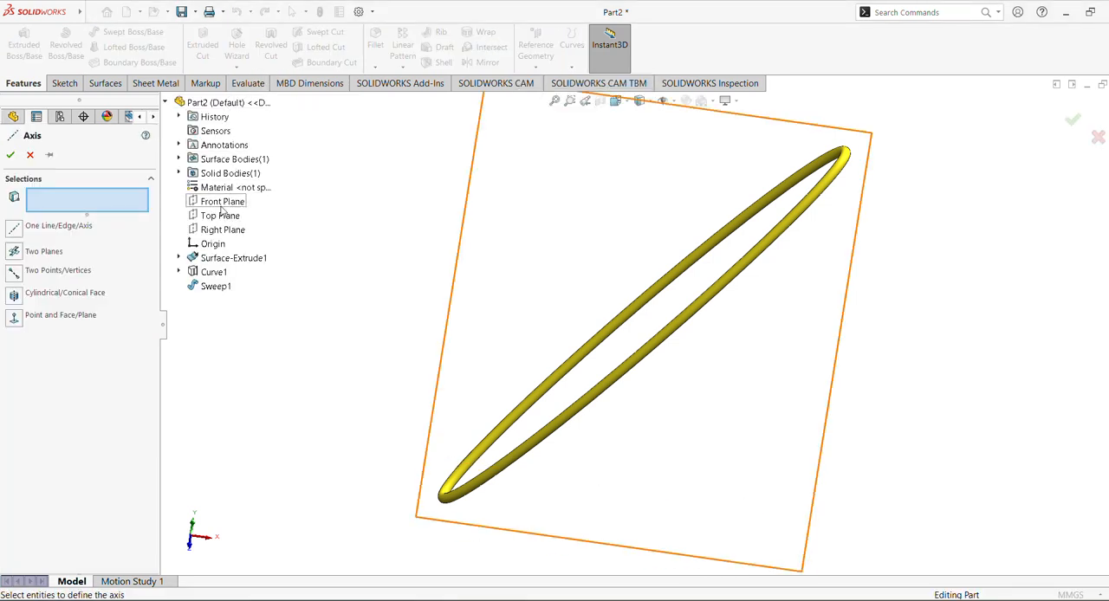
pyautogui.click(223, 201)
pyautogui.click(223, 230)
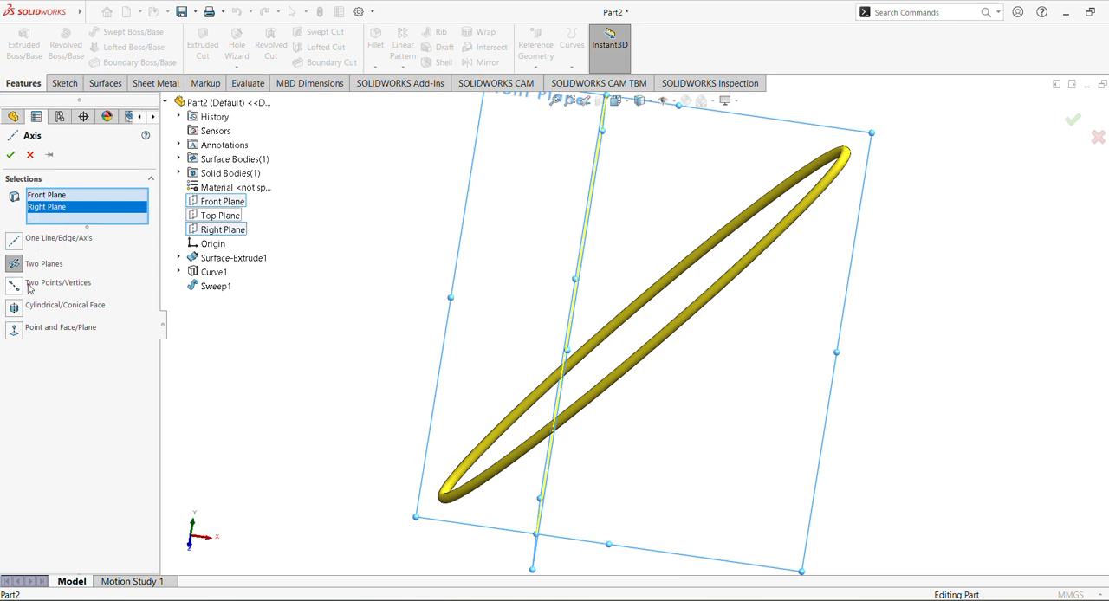
pyautogui.click(10, 156)
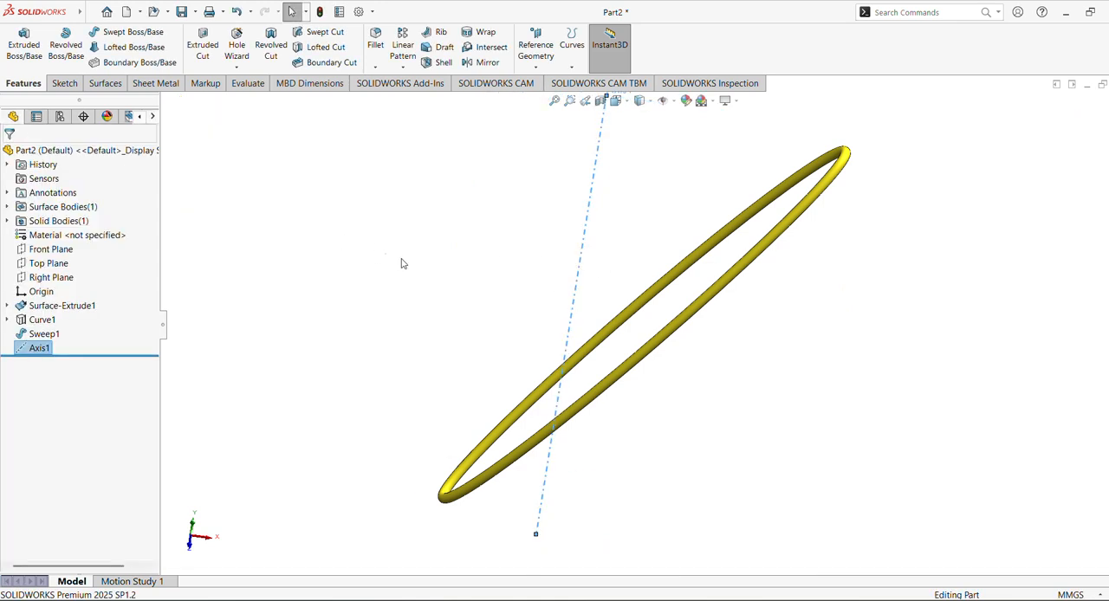
# Set up a circular pattern of the swept ring about the reference axis
pyautogui.moveTo(401, 260)
pyautogui.mouseDown(button='middle')
pyautogui.moveTo(433, 268)
pyautogui.moveTo(419, 264)
pyautogui.mouseUp(button='middle')
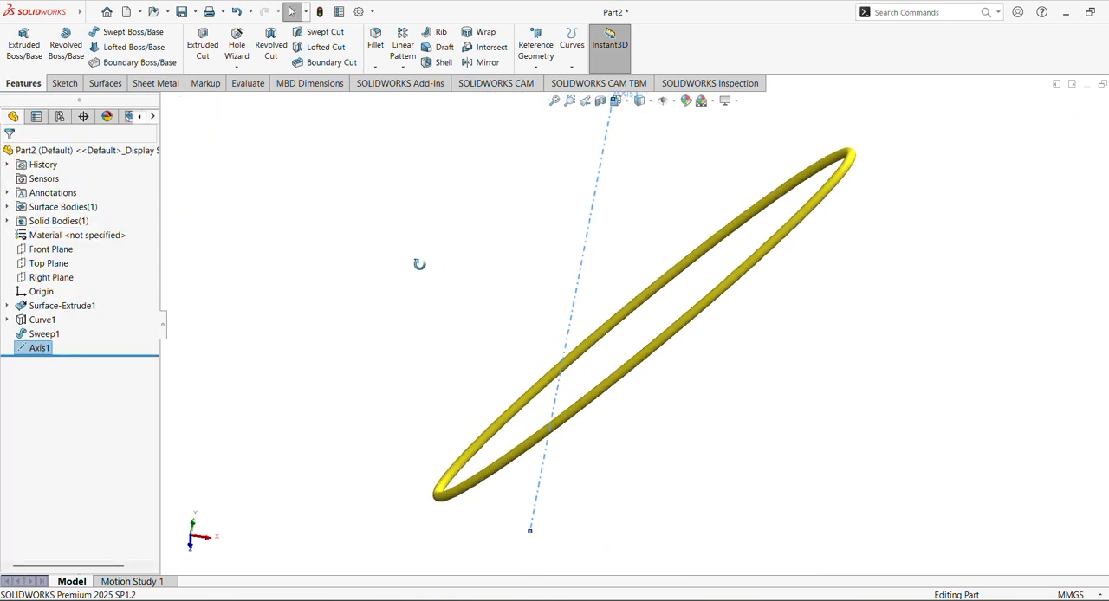
pyautogui.click(554, 101)
pyautogui.click(376, 244)
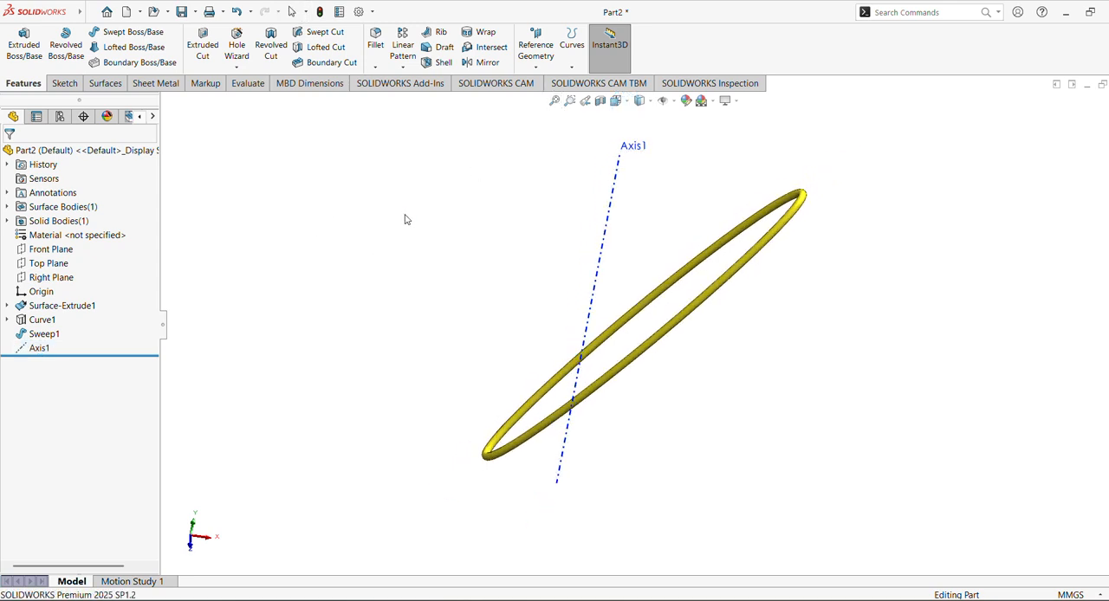
pyautogui.moveTo(405, 216); pyautogui.dragTo(398, 210, button='middle')
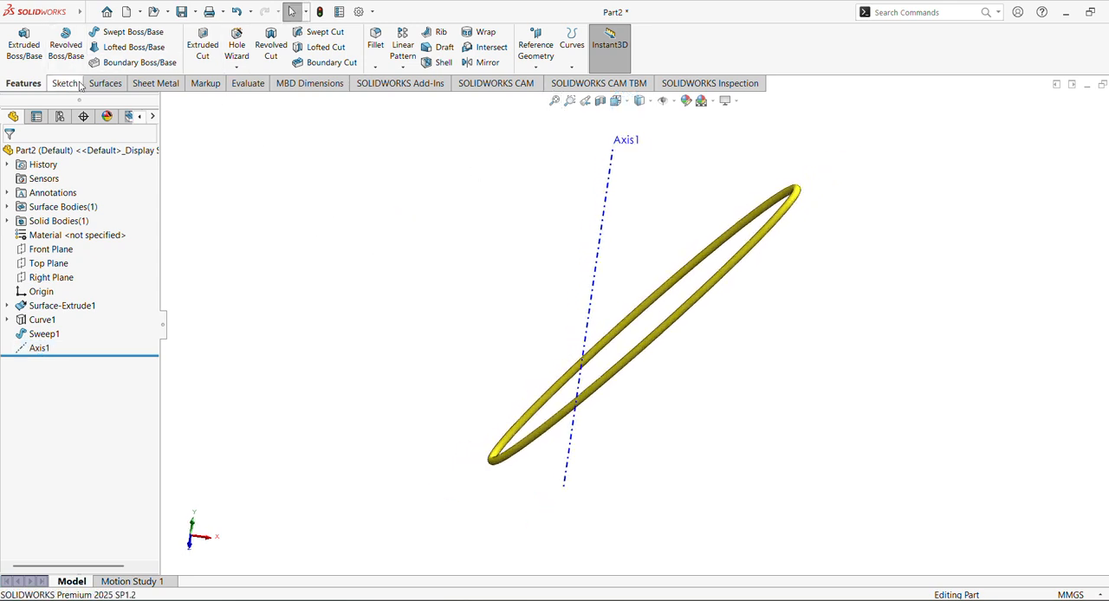
pyautogui.click(402, 68)
pyautogui.click(416, 96)
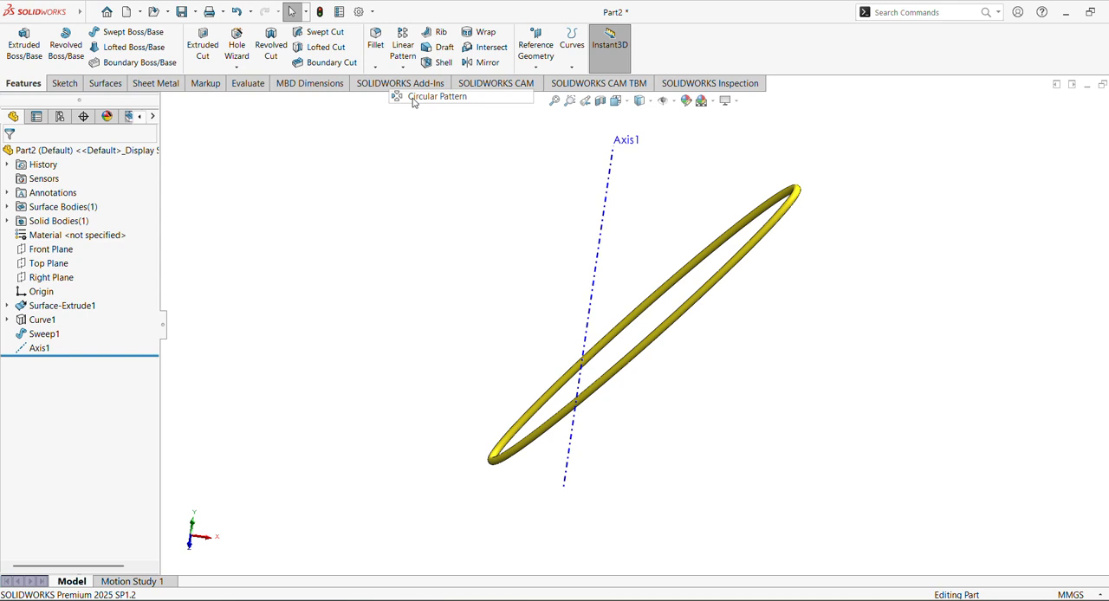
pyautogui.click(61, 201)
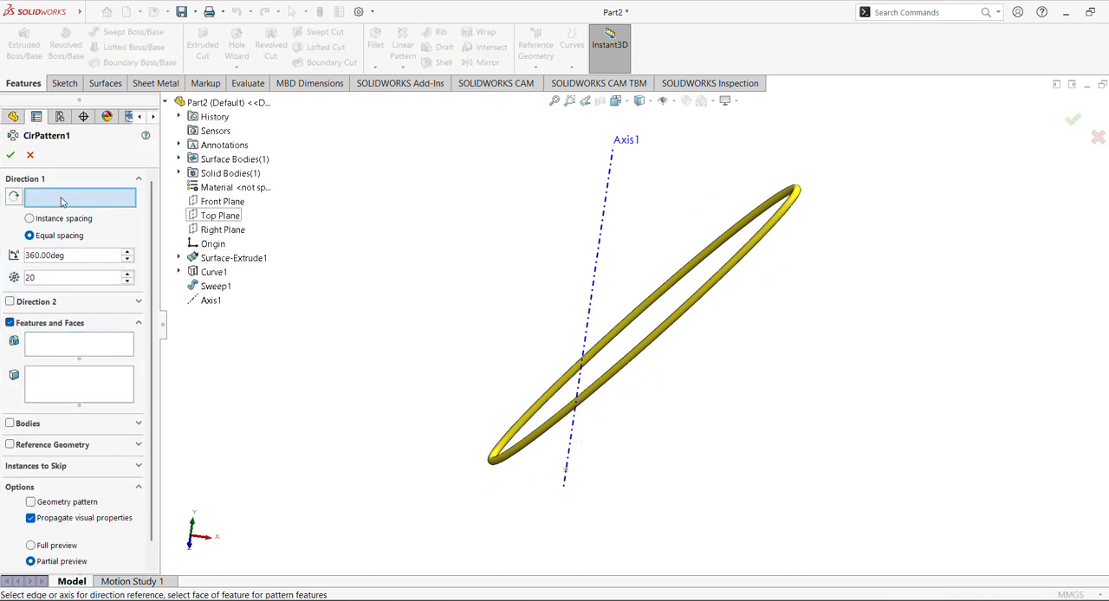
pyautogui.click(609, 200)
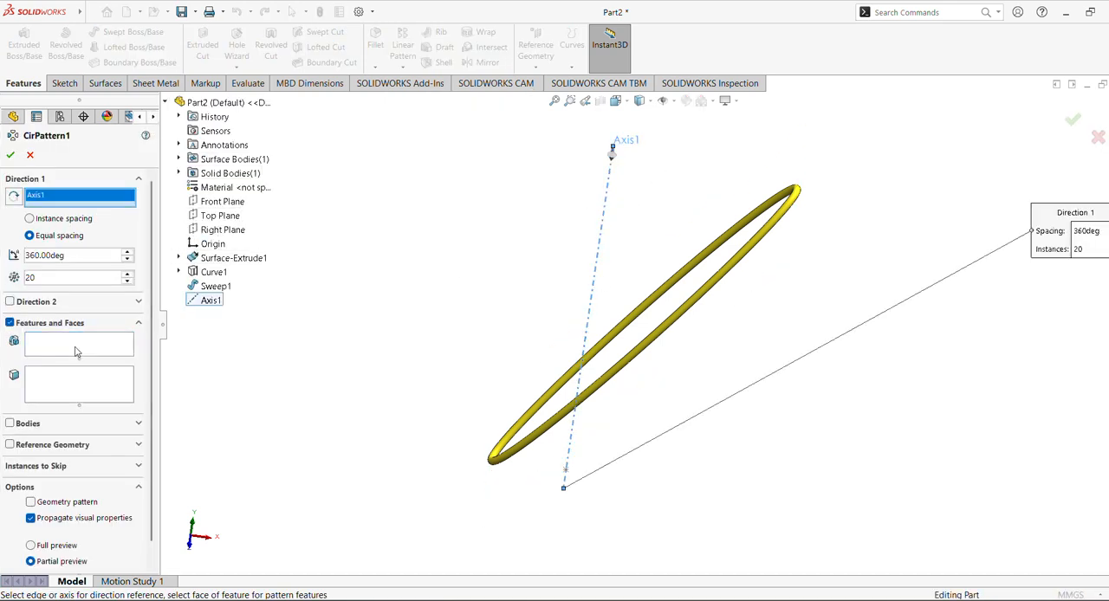
pyautogui.click(75, 350)
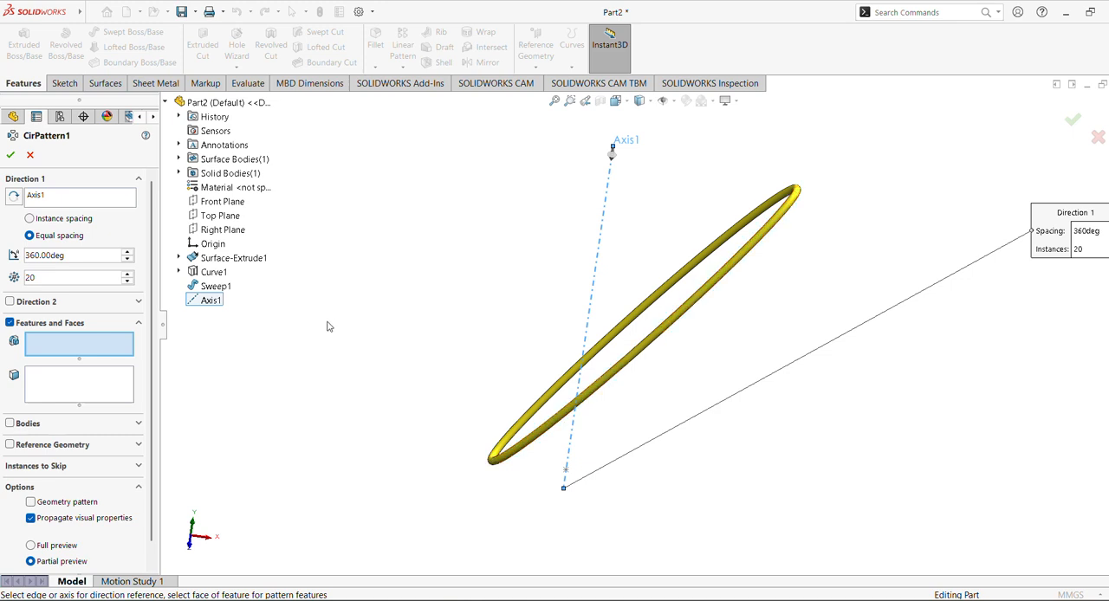
pyautogui.click(216, 286)
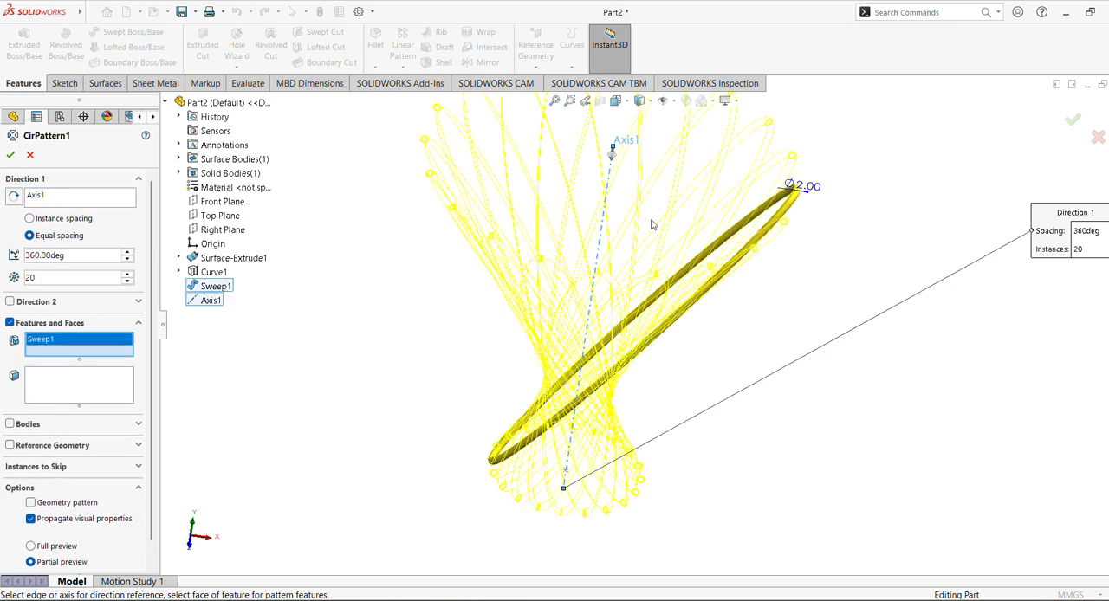
# Set the circular pattern to 24 instances and create it
pyautogui.moveTo(538, 259); pyautogui.dragTo(549, 332, button='middle')
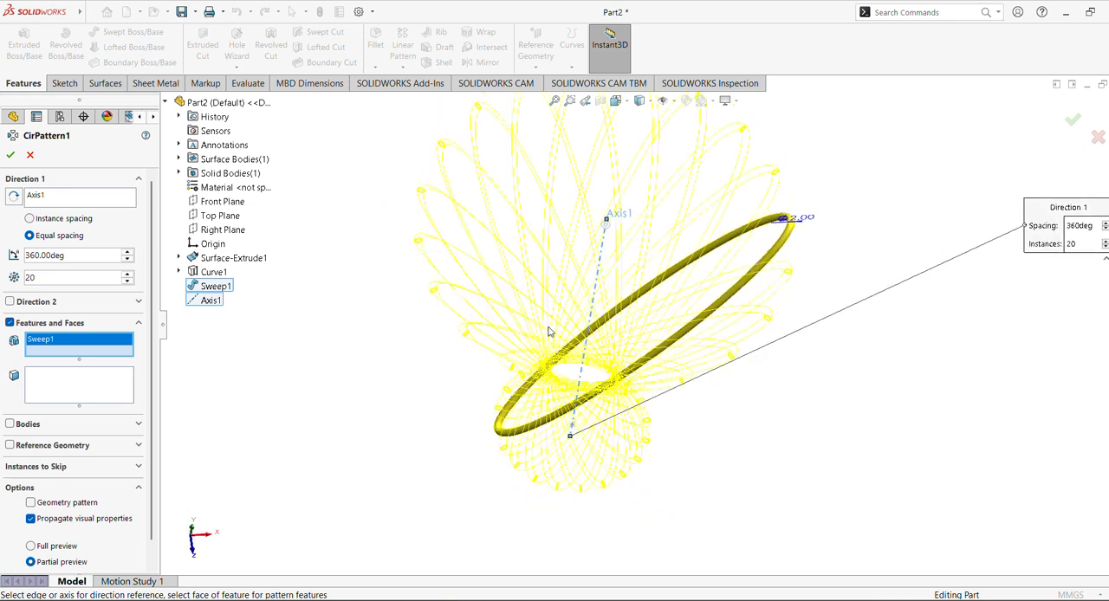
pyautogui.click(128, 275)
pyautogui.click(129, 275)
pyautogui.click(128, 276)
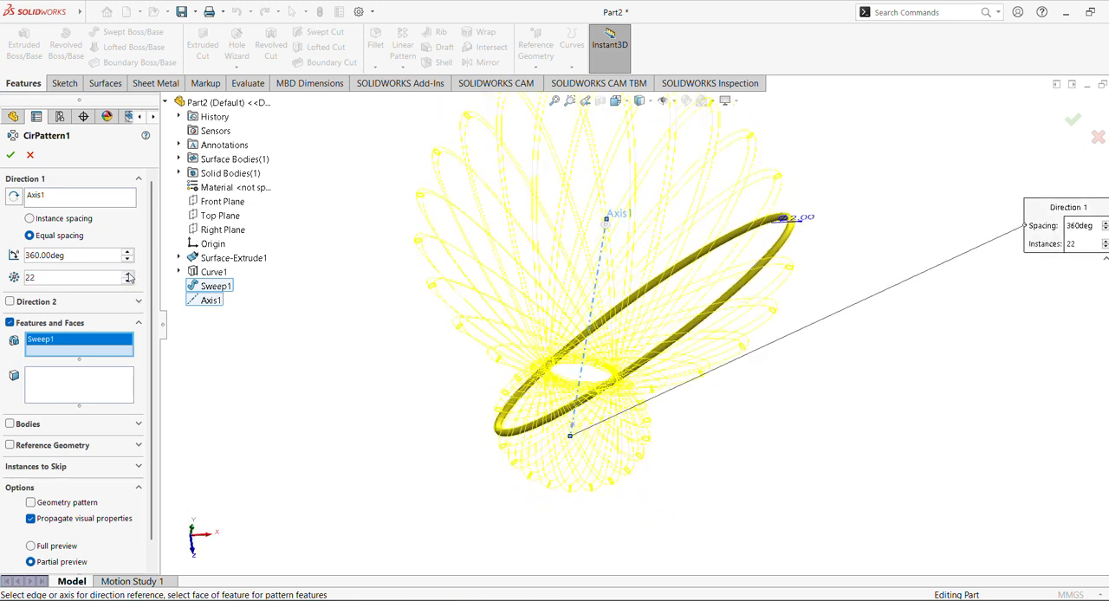
pyautogui.click(128, 275)
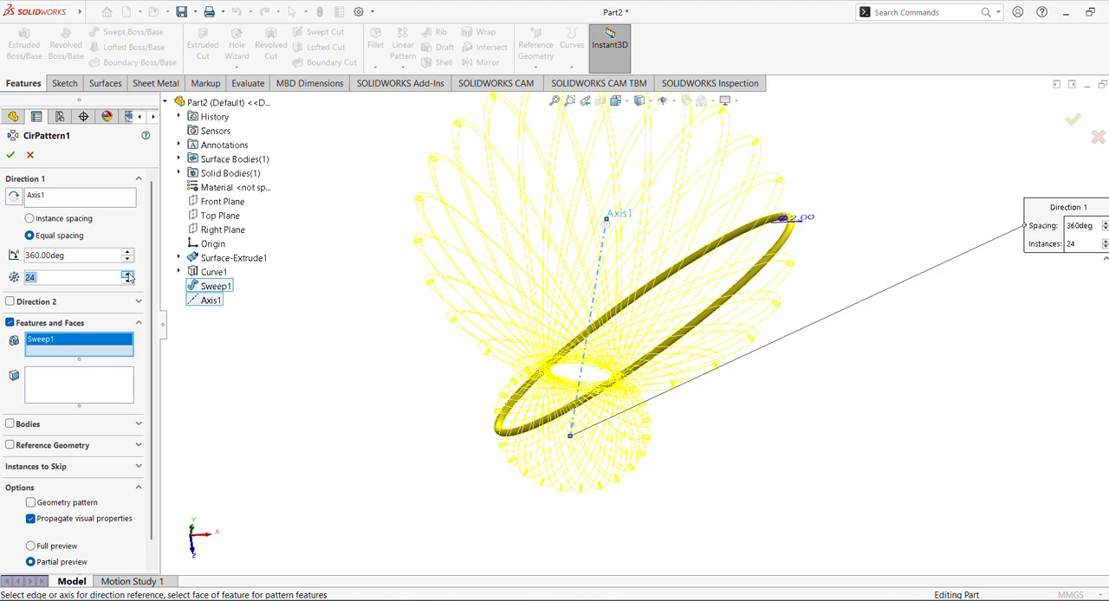
pyautogui.click(10, 155)
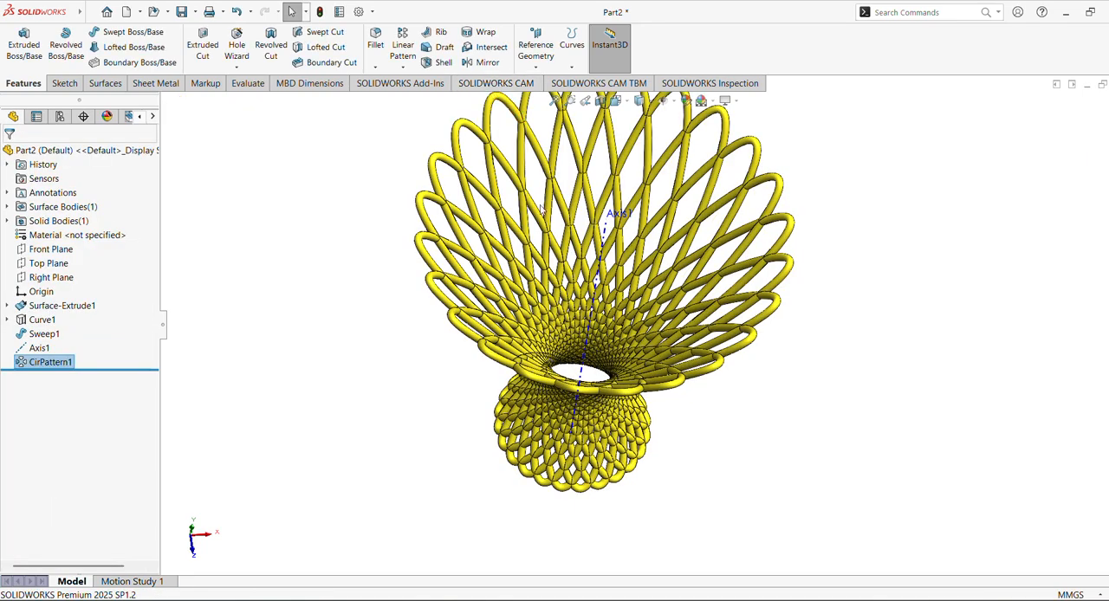
# Hide the reference axis used for the circular pattern
pyautogui.moveTo(776, 355); pyautogui.dragTo(195, 327, button='middle')
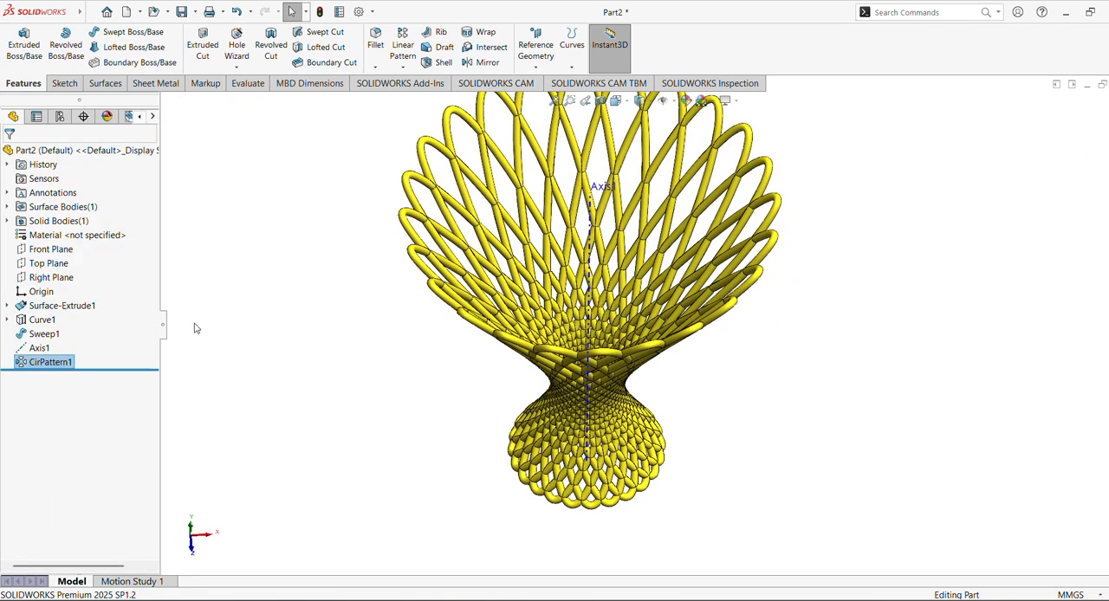
pyautogui.click(39, 348)
pyautogui.click(52, 320)
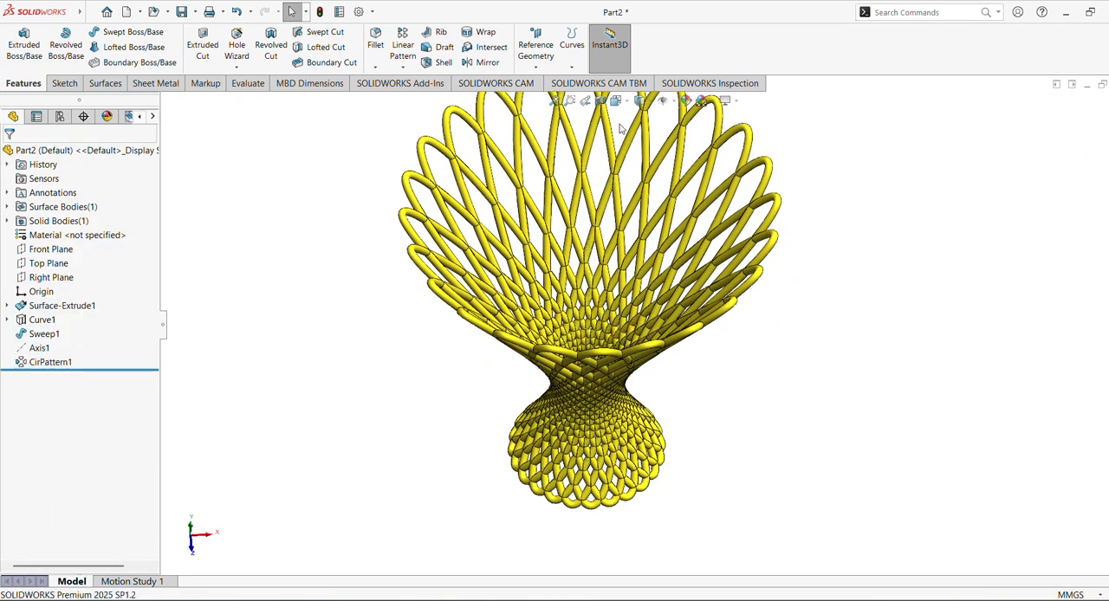
# Collapse the feature tree and examine the whole patterned lattice from several angles
pyautogui.click(555, 101)
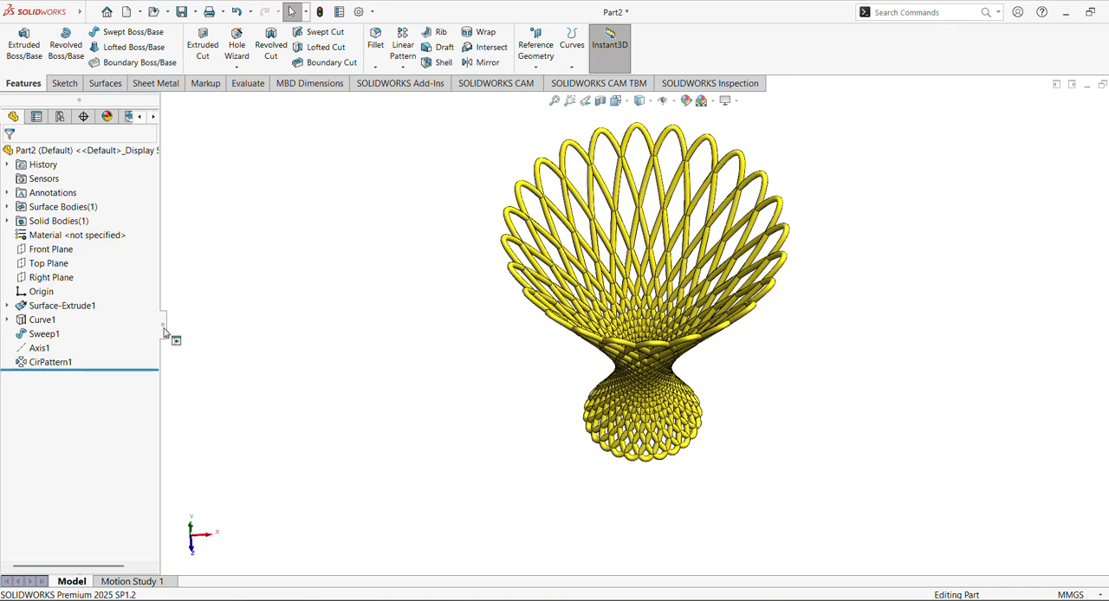
pyautogui.click(164, 332)
pyautogui.keyDown('shift'); pyautogui.moveTo(870, 374); pyautogui.dragTo(866, 348, button='middle'); pyautogui.keyUp('shift')
pyautogui.keyDown('ctrl'); pyautogui.moveTo(866, 347); pyautogui.dragTo(756, 387, button='middle'); pyautogui.keyUp('ctrl')
pyautogui.keyDown('ctrl'); pyautogui.moveTo(757, 387); pyautogui.dragTo(402, 277, button='middle'); pyautogui.keyUp('ctrl')
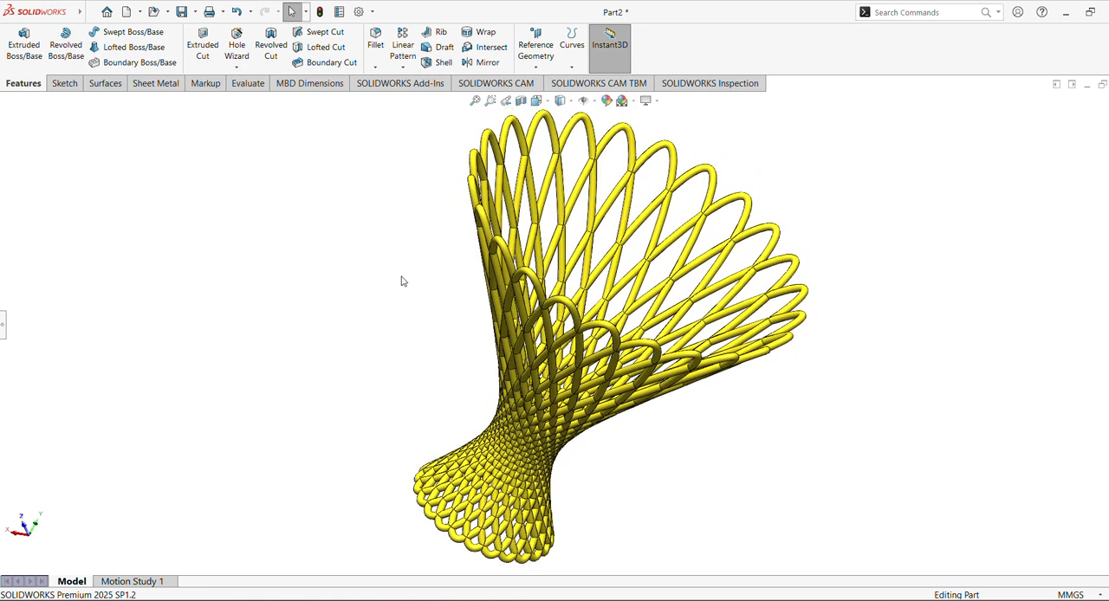
# Orient the patterned lattice to the Right standard view and examine its side profile
pyautogui.press('Right')
pyautogui.press('Right')
pyautogui.press('Right')
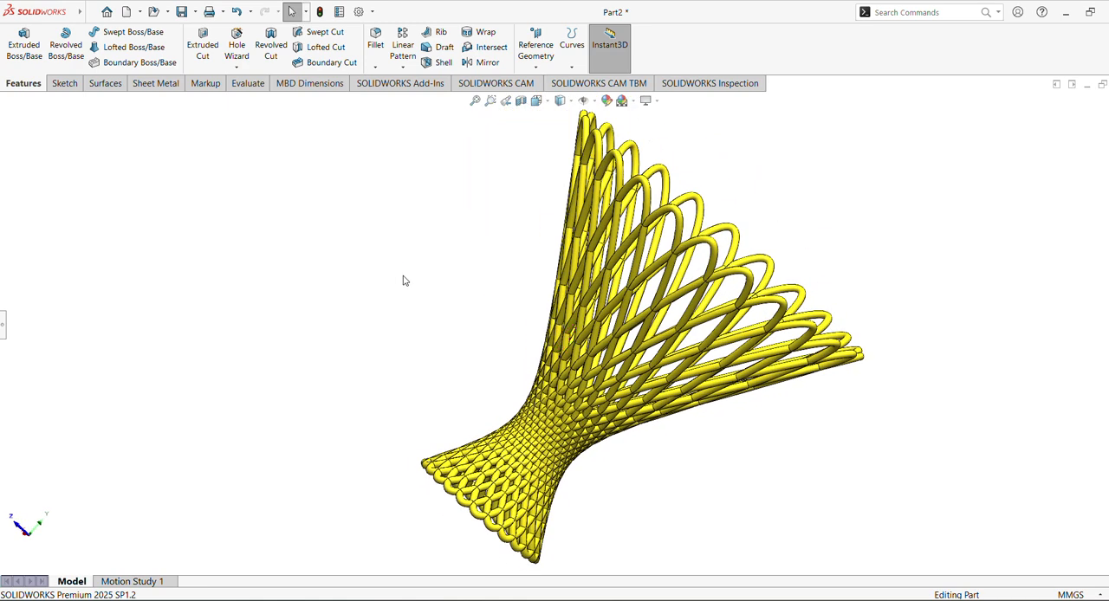
pyautogui.click(537, 101)
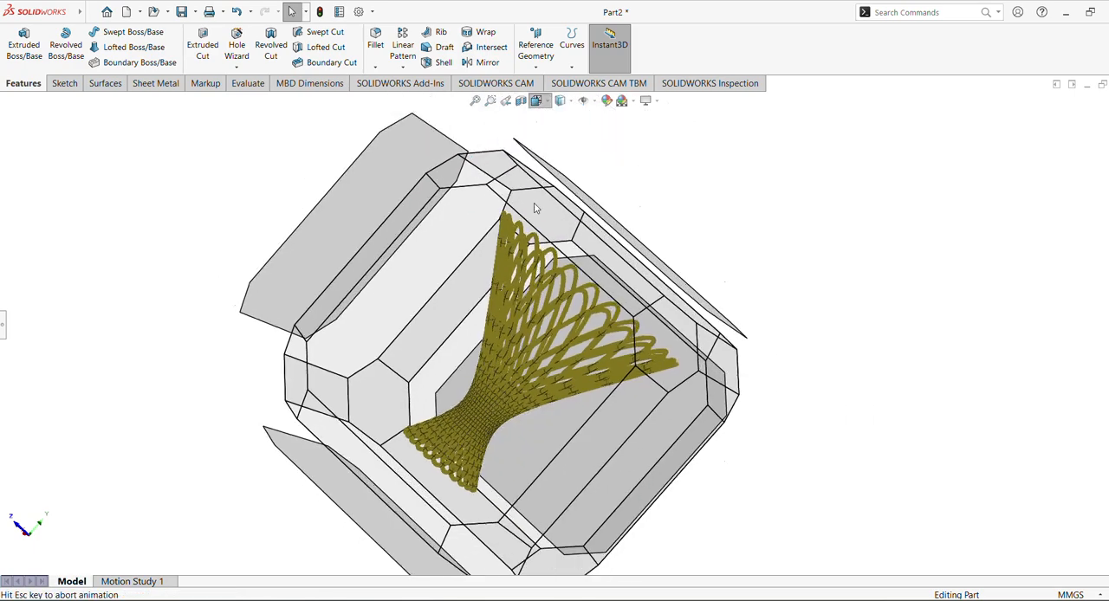
pyautogui.click(427, 390)
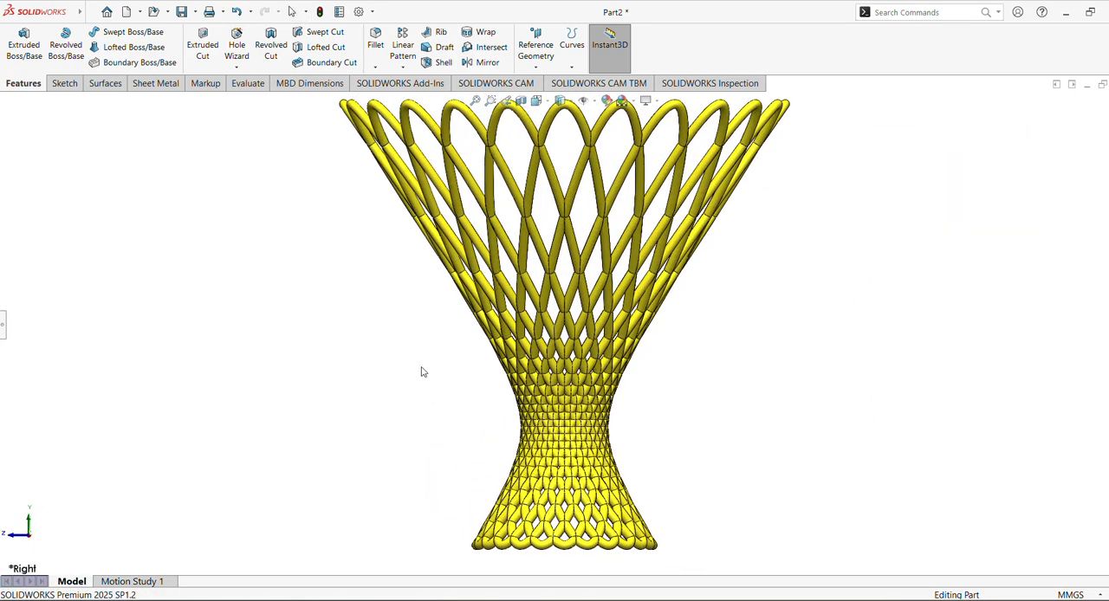
pyautogui.keyDown('ctrl'); pyautogui.moveTo(421, 371); pyautogui.dragTo(417, 383, button='middle'); pyautogui.keyUp('ctrl')
pyautogui.scroll(1, 417, 393)
# Examine the woven lattice all around its vertical axis, tilting it to inspect the open base and narrow waist
pyautogui.press('Right')
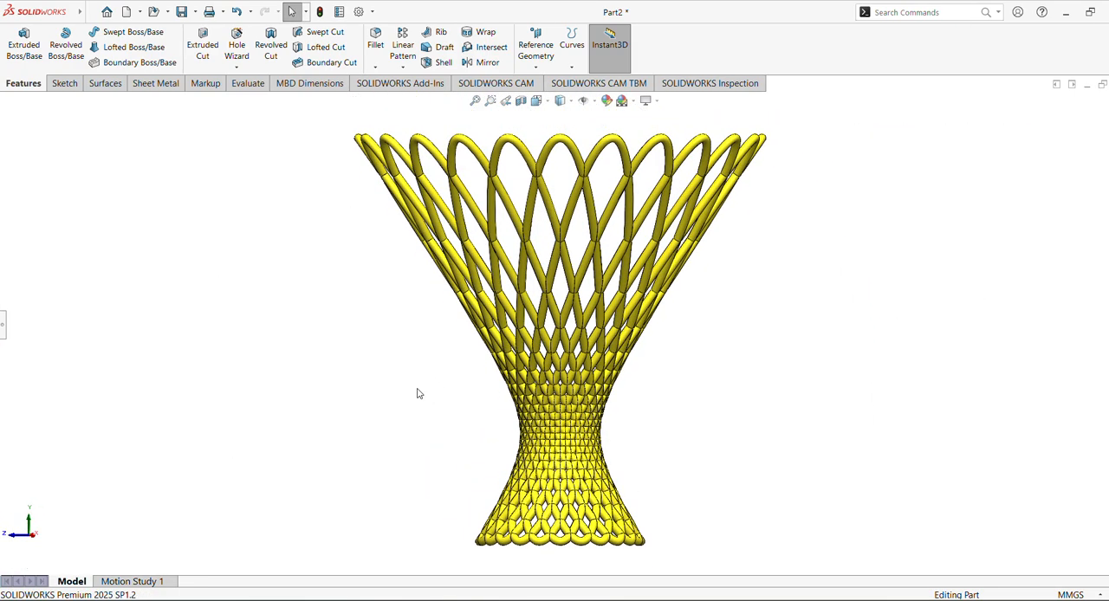
pyautogui.press('Right')
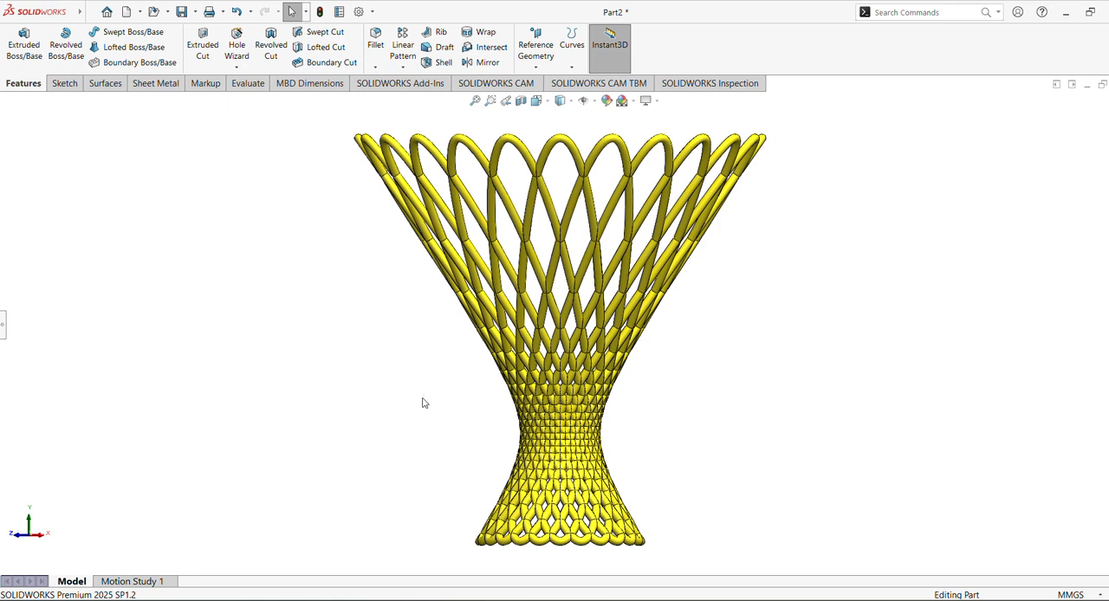
pyautogui.press('Right')
pyautogui.press('Right')
pyautogui.press('Up')
pyautogui.press('Left')
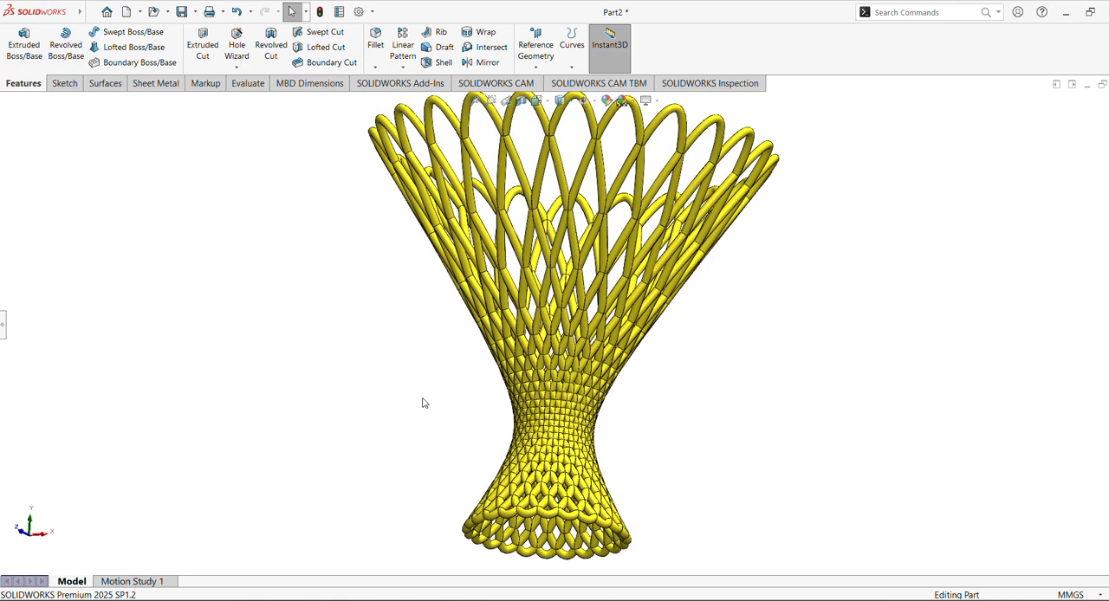
pyautogui.press('Left')
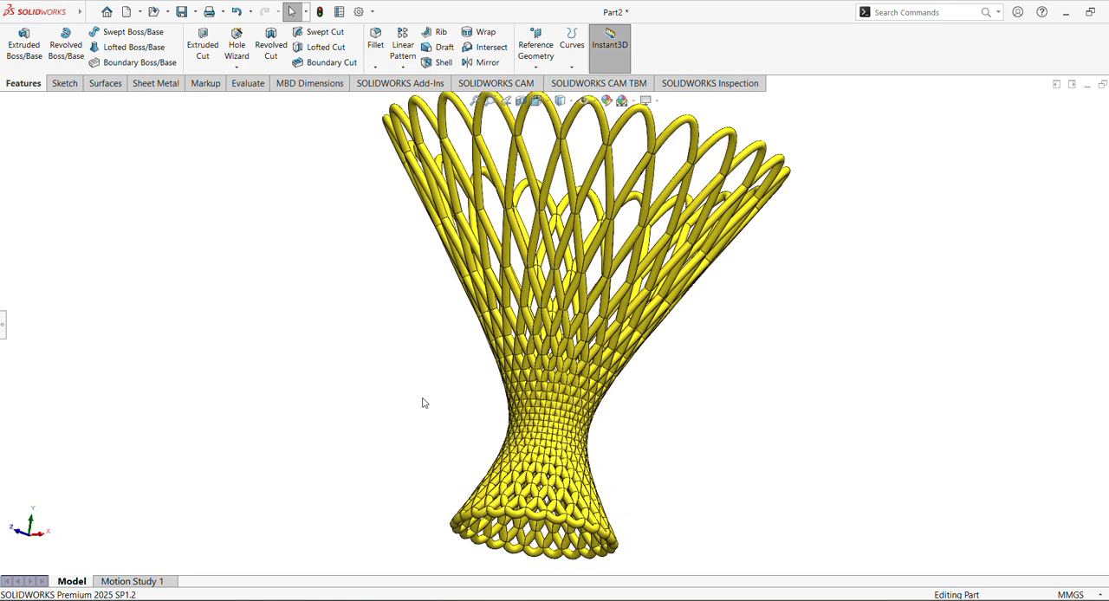
pyautogui.press('Up')
pyautogui.press('Left')
pyautogui.press('Left')
pyautogui.press('Left')
pyautogui.press('Left')
pyautogui.press('Right')
pyautogui.press('Right')
pyautogui.press('Right')
pyautogui.press('Right')
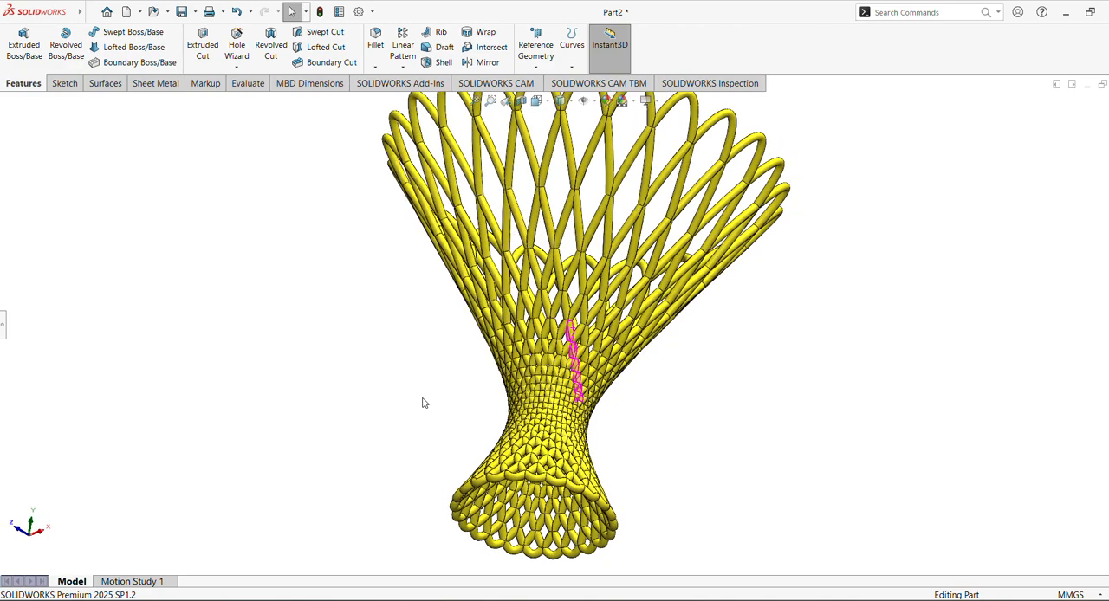
pyautogui.press('Left')
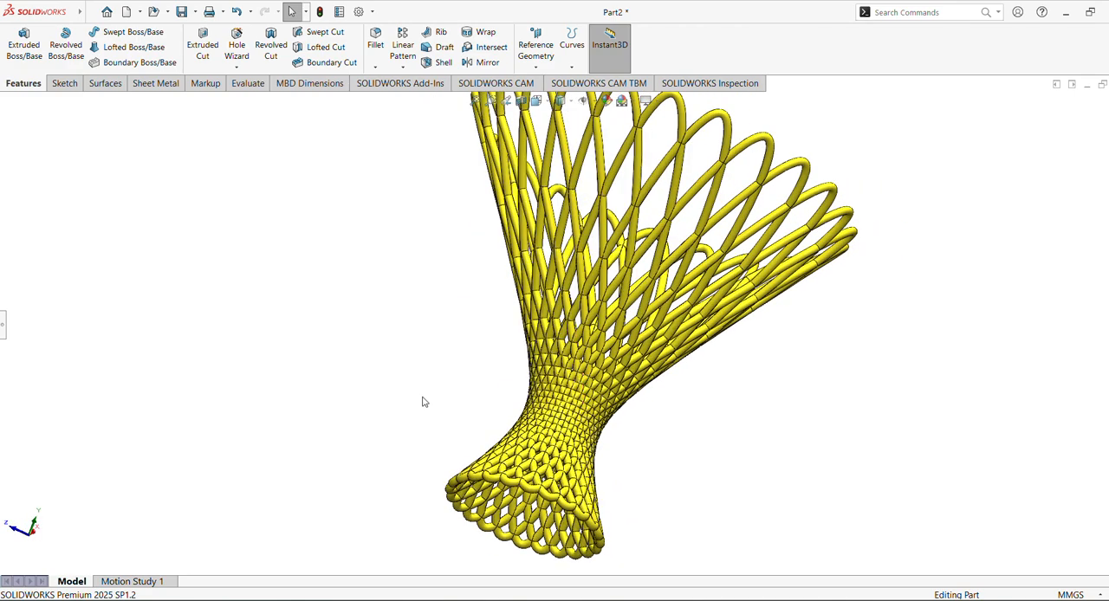
# Fit the whole lattice in view and inspect it from above through its central opening and from an angled side view
pyautogui.click(474, 100)
pyautogui.moveTo(475, 246); pyautogui.dragTo(390, 476, button='middle')
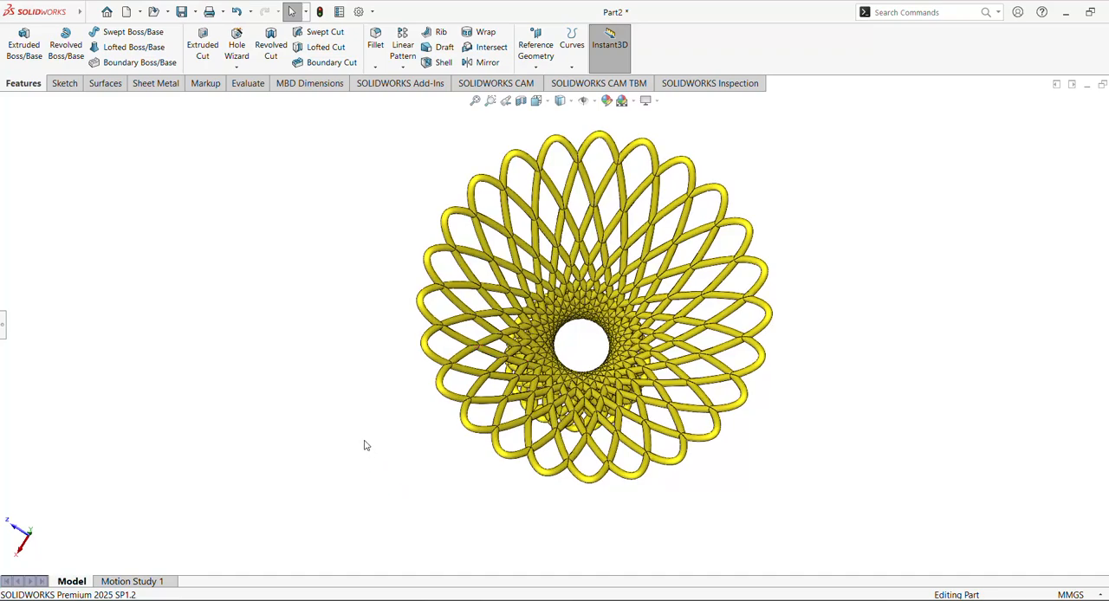
pyautogui.moveTo(370, 442); pyautogui.dragTo(368, 203, button='middle')
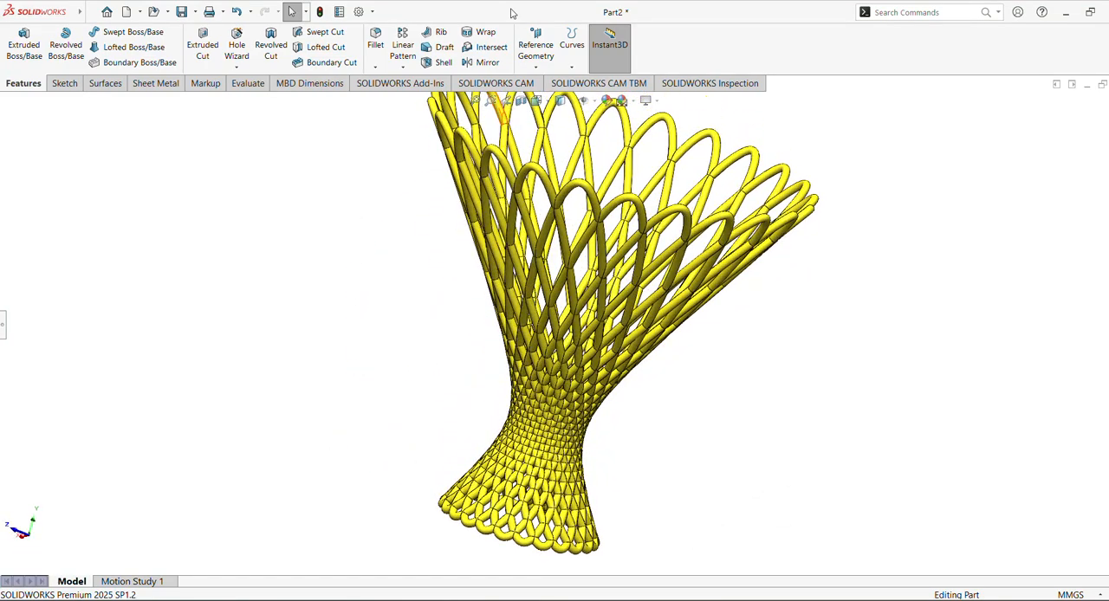